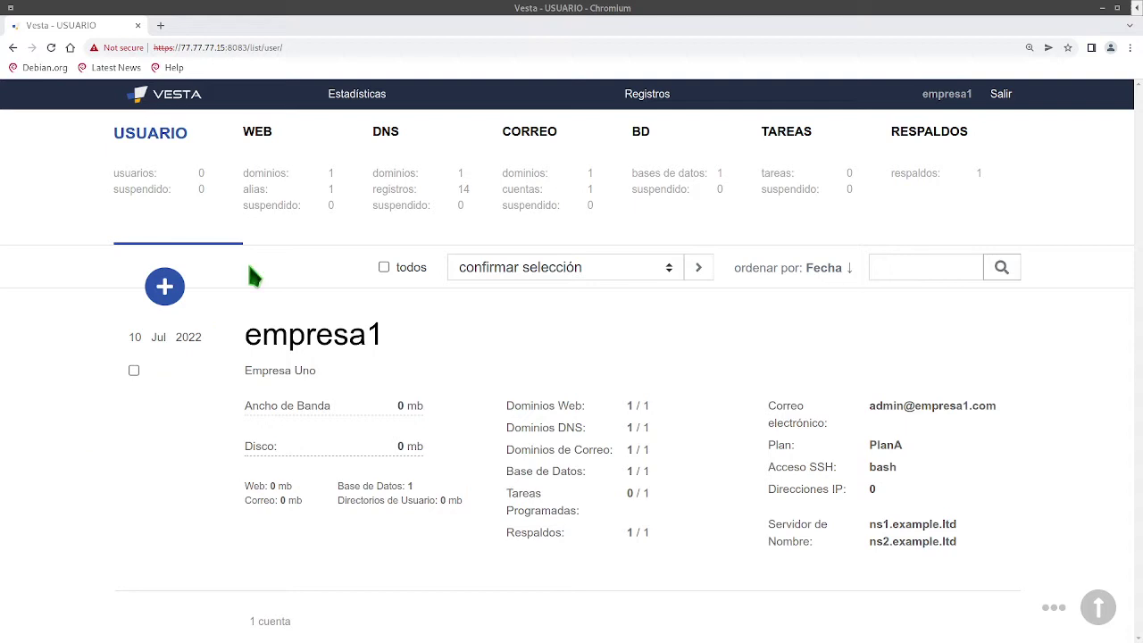
Step: Launch FileZilla from the run launcher, dismiss its welcome notice, and bring the Vesta panel back
mouse_move(151, 473)
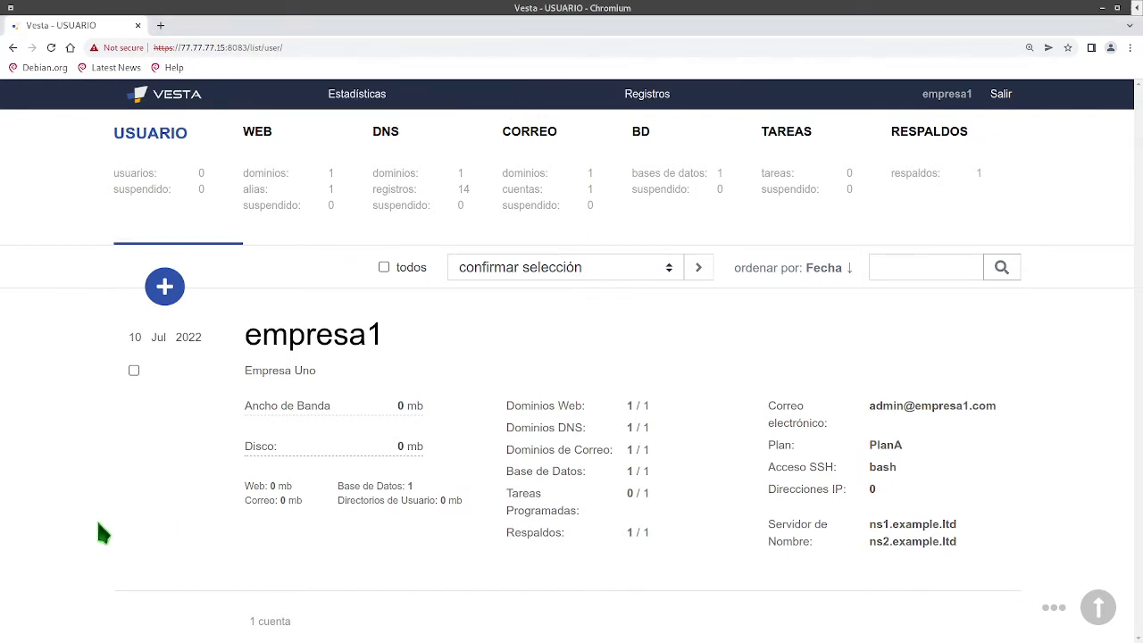
key(alt+F2)
text(file)
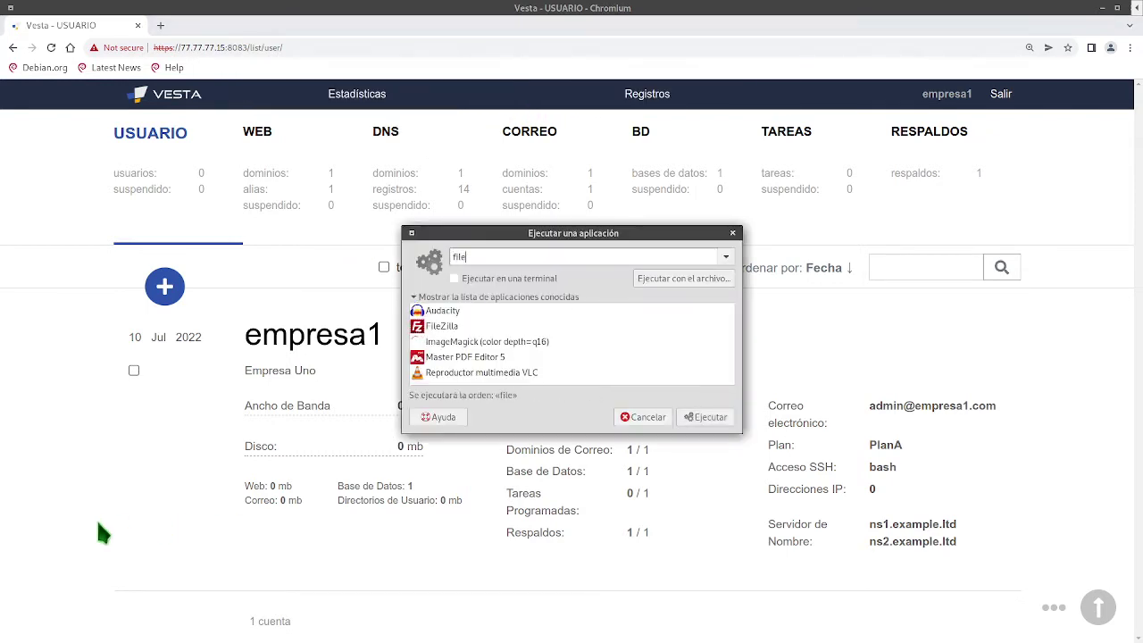
key(Down)
key(Down)
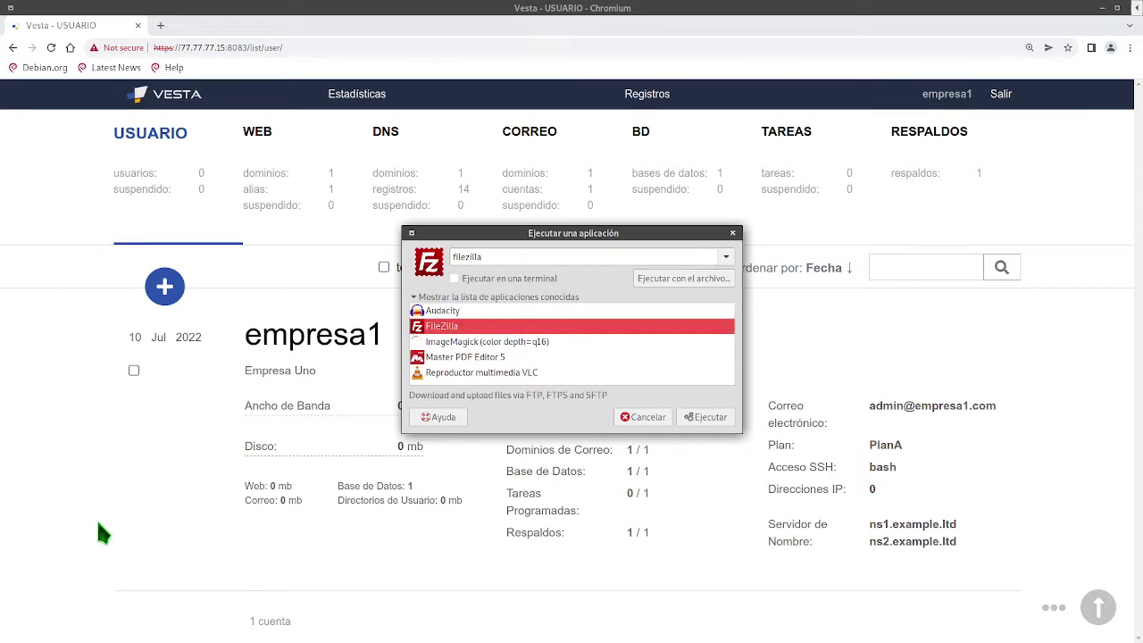
key(Return)
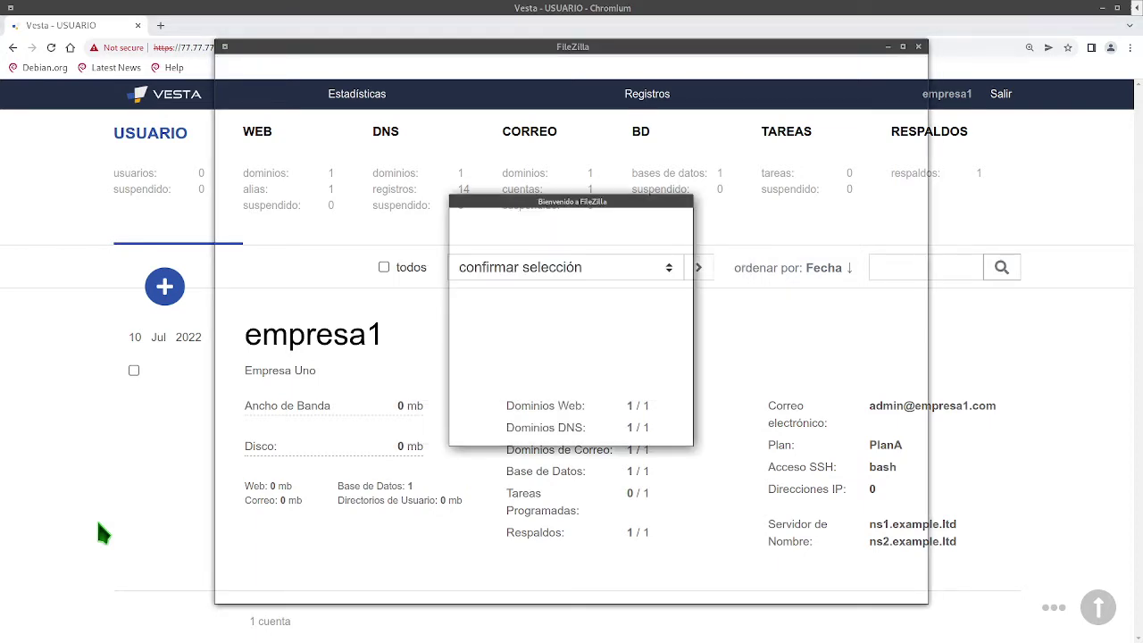
click(664, 433)
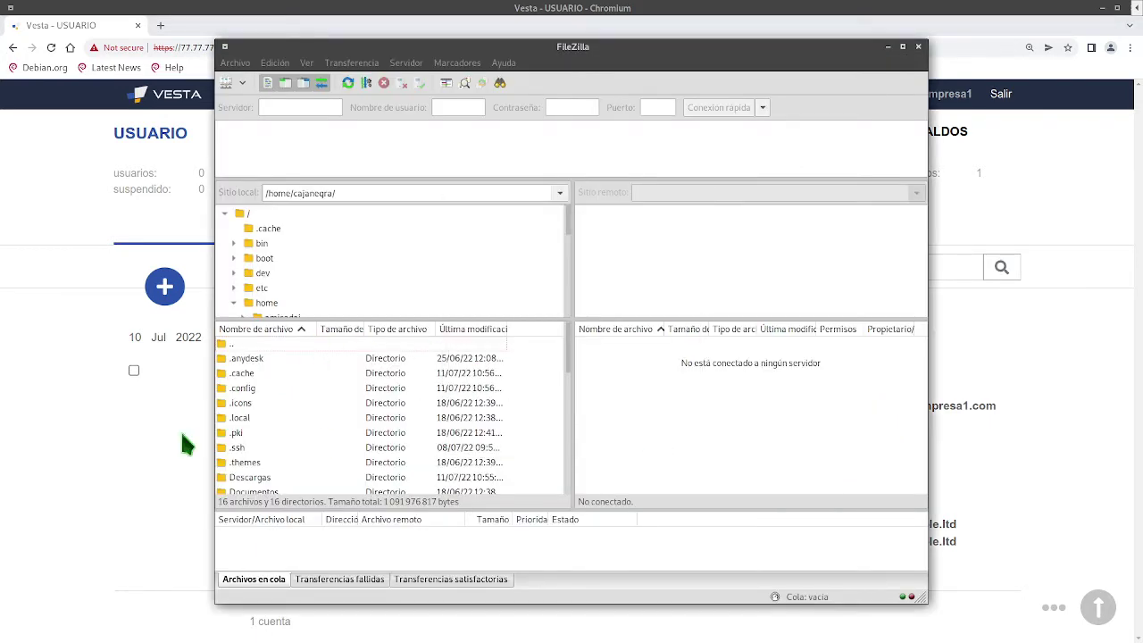
click(80, 455)
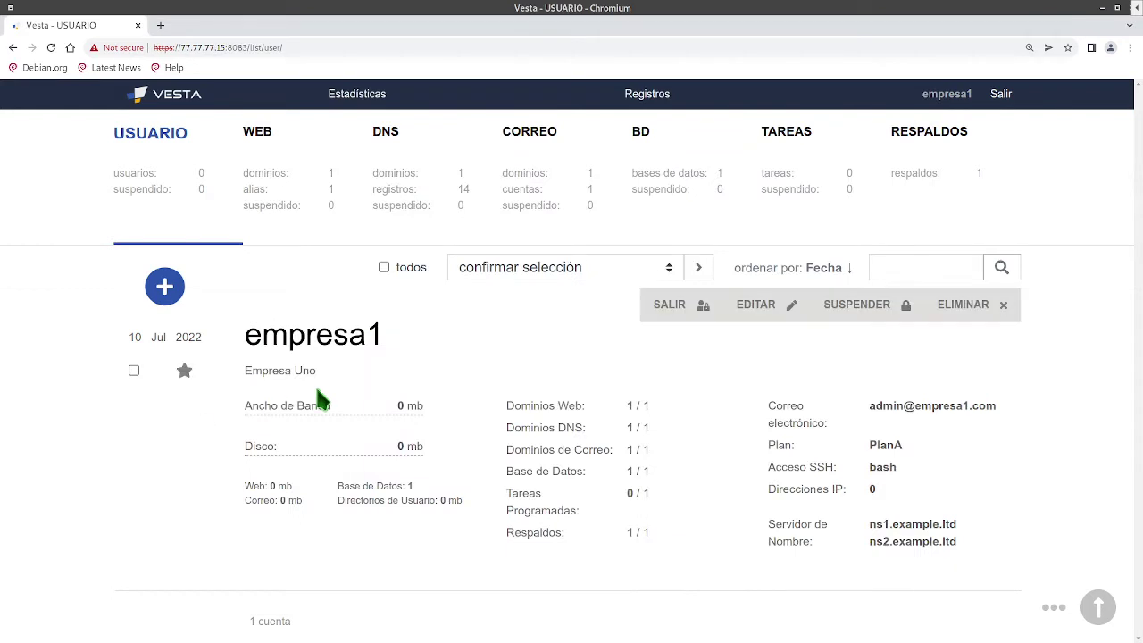
click(259, 187)
click(136, 188)
click(755, 317)
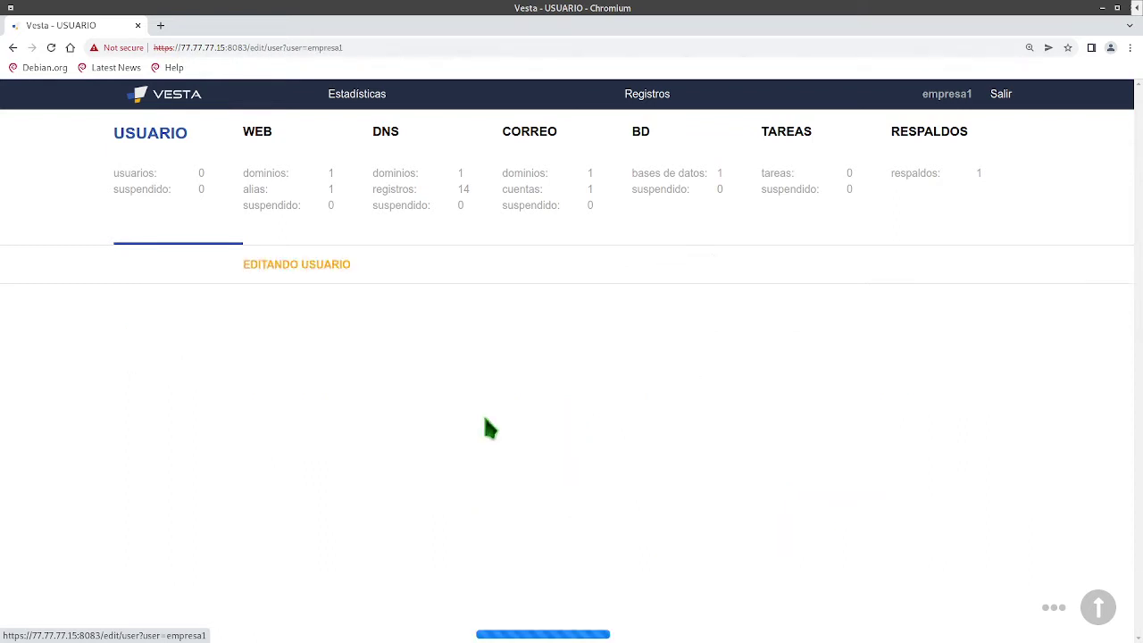
scroll(137, 446, down, 4)
scroll(140, 446, down, 2)
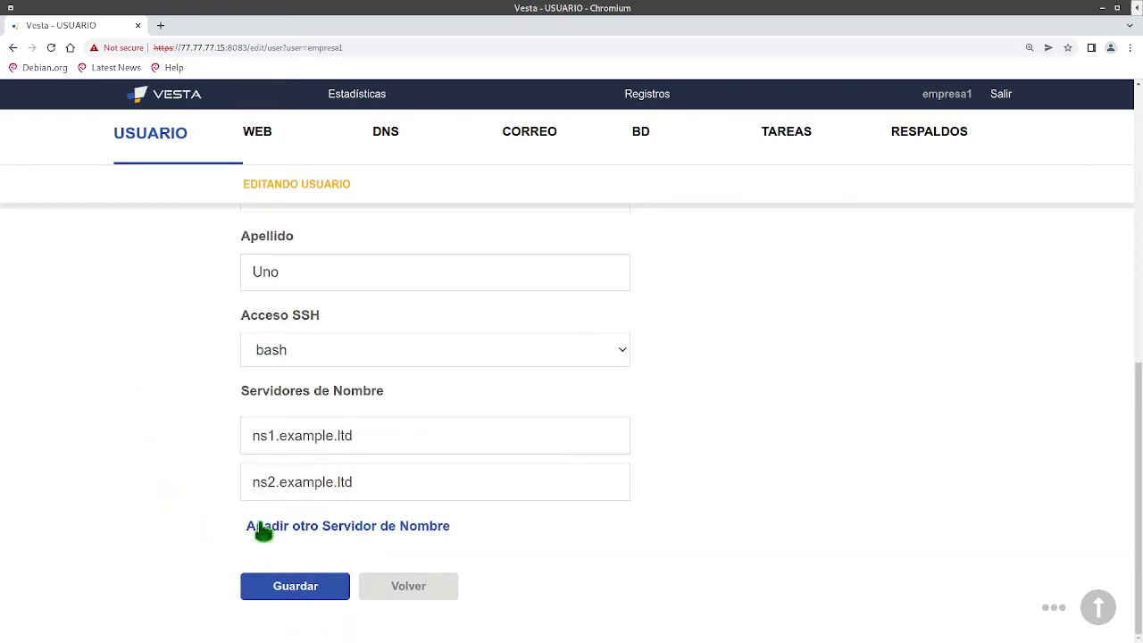
scroll(259, 522, up, 3)
scroll(244, 510, up, 3)
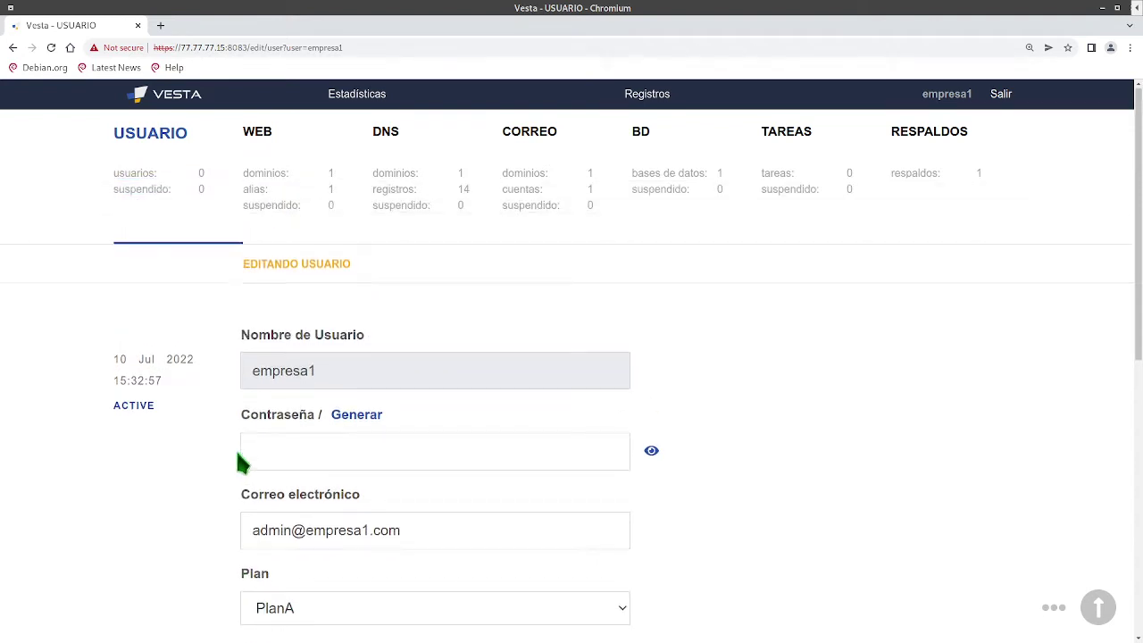
scroll(241, 462, down, 1)
scroll(235, 454, down, 6)
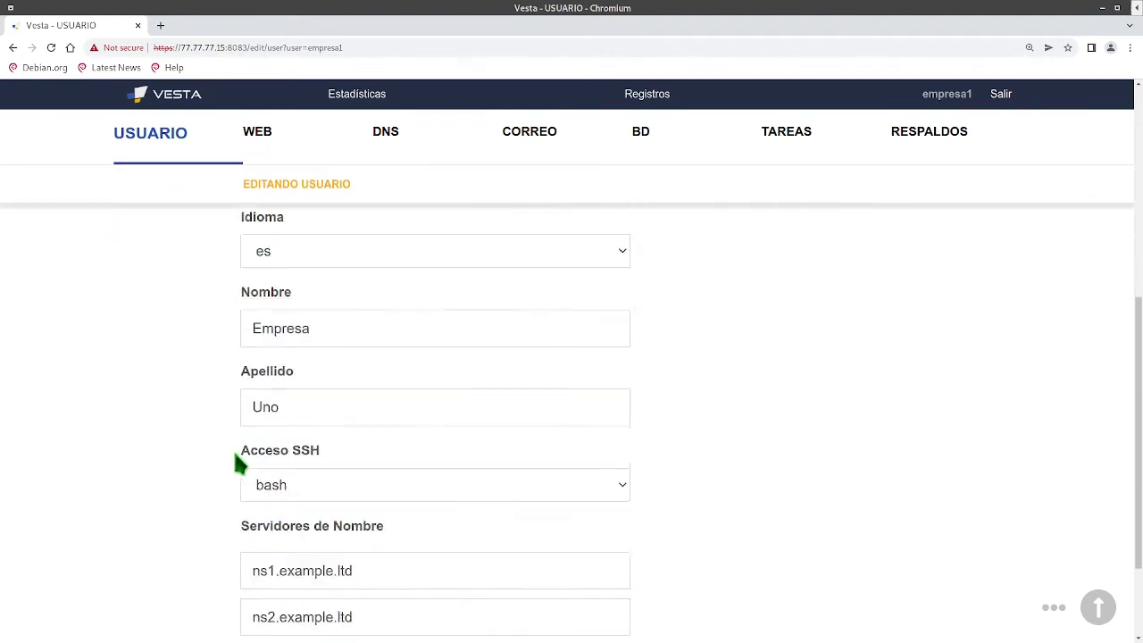
click(323, 525)
scroll(148, 518, down, 1)
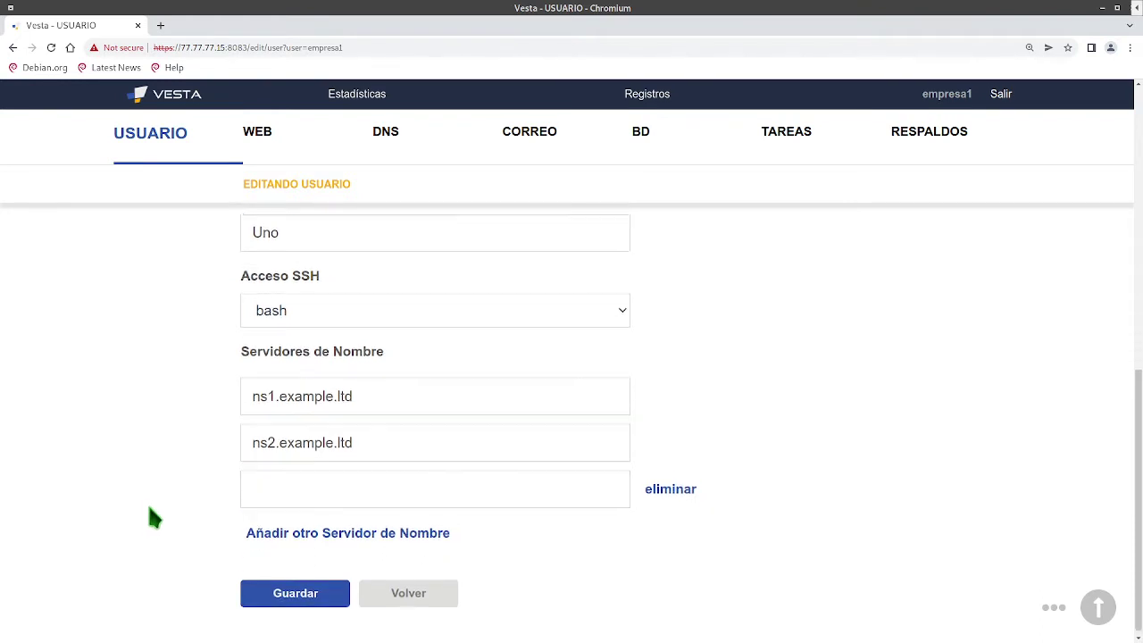
scroll(205, 513, up, 4)
scroll(224, 516, up, 5)
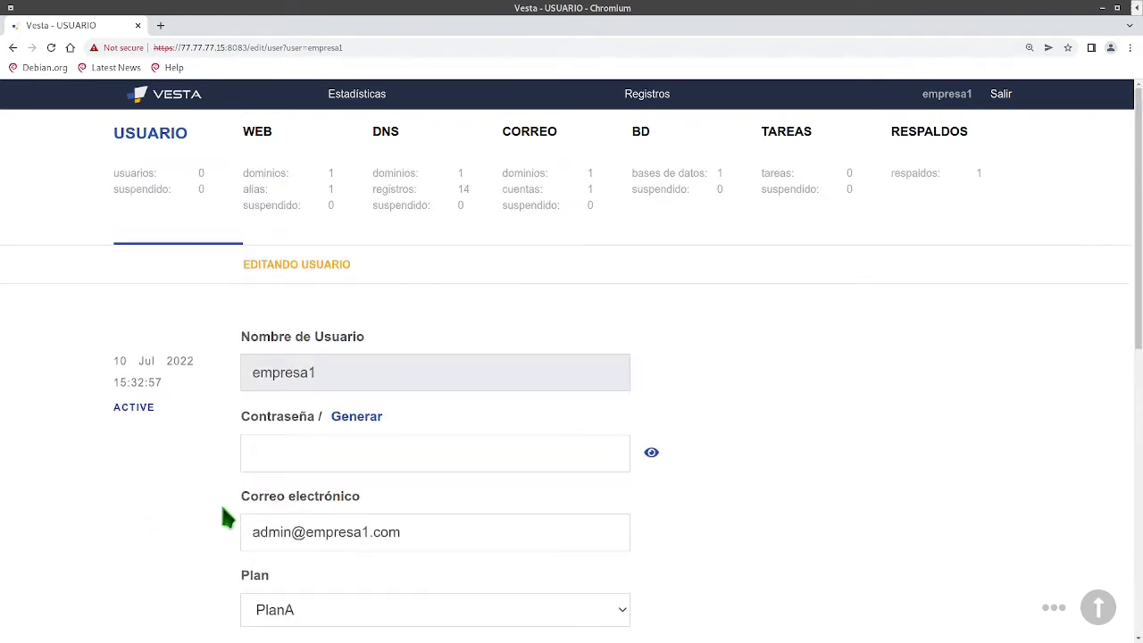
click(131, 158)
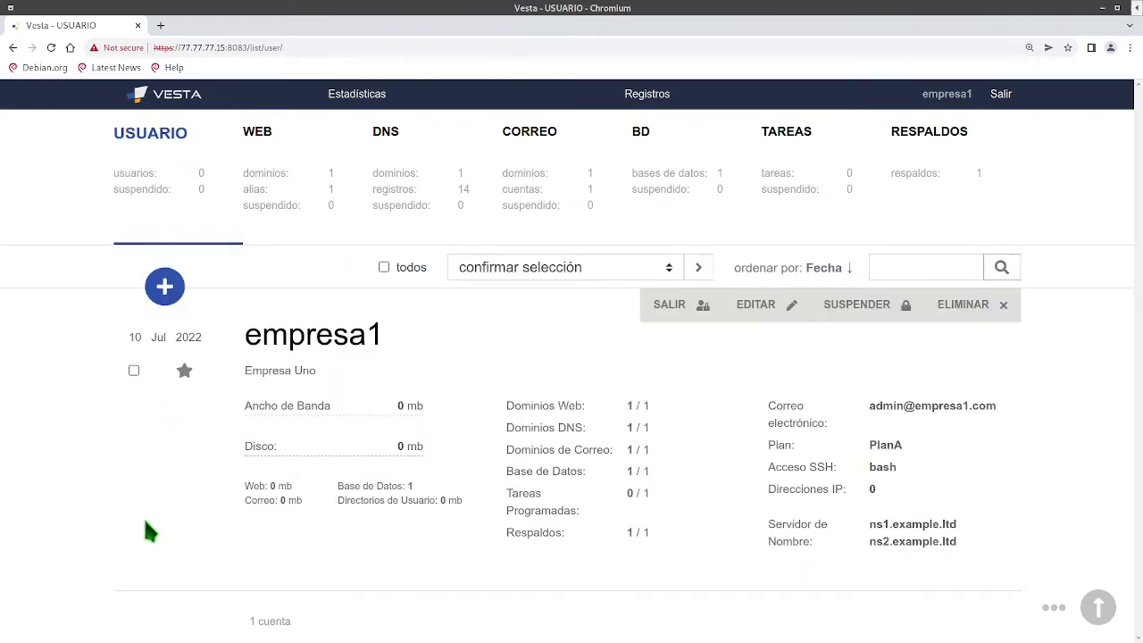
key(alt+Tab)
key(alt+Tab)
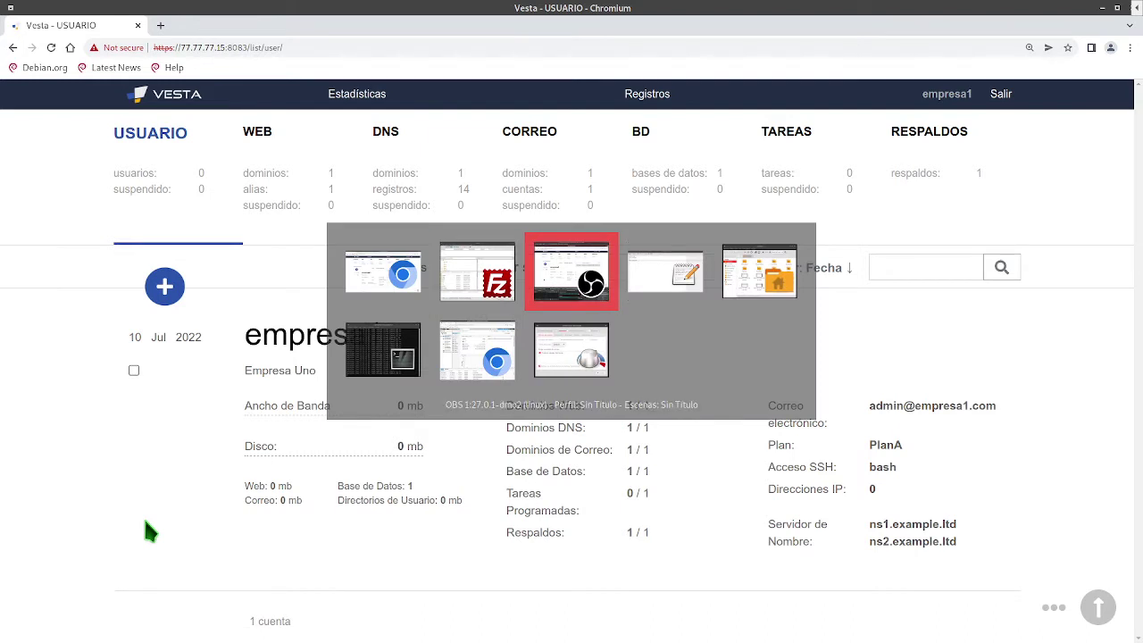
key(alt+Tab)
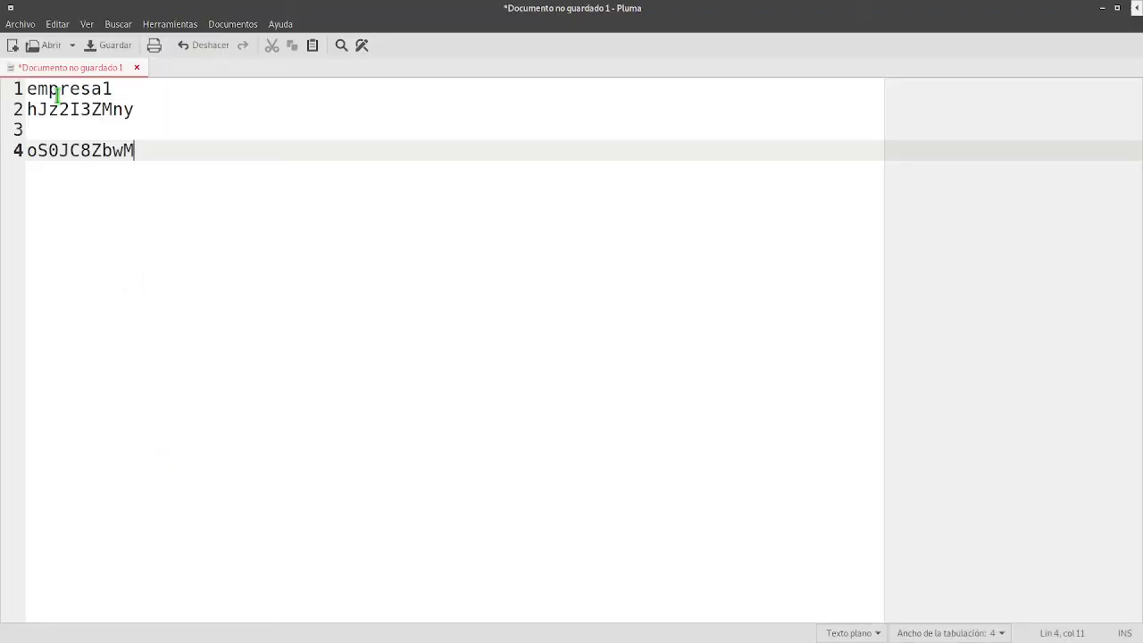
double_click(56, 94)
key(alt+Tab)
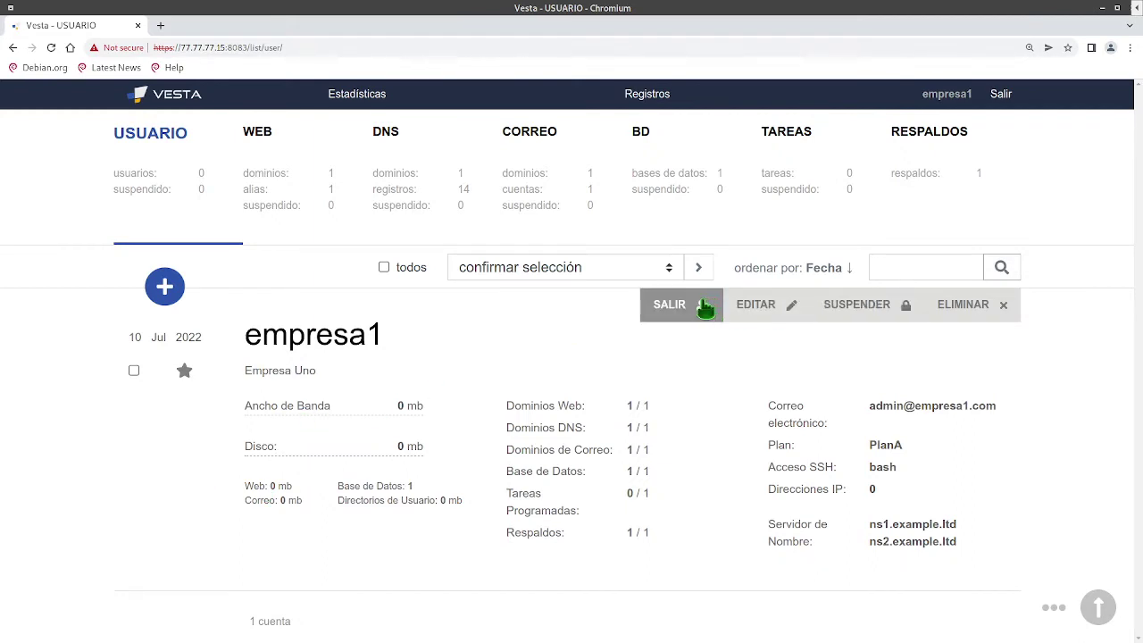
Step: Open the empresa1.com web domain for editing and select the FTP username empresa1_ftpuser
click(256, 191)
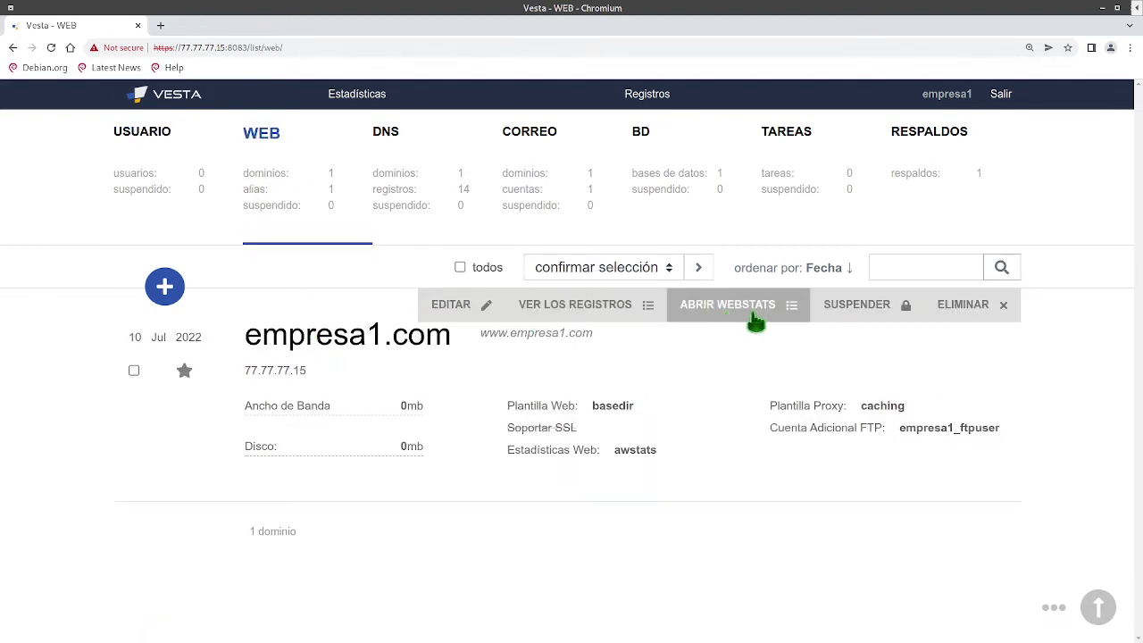
click(460, 308)
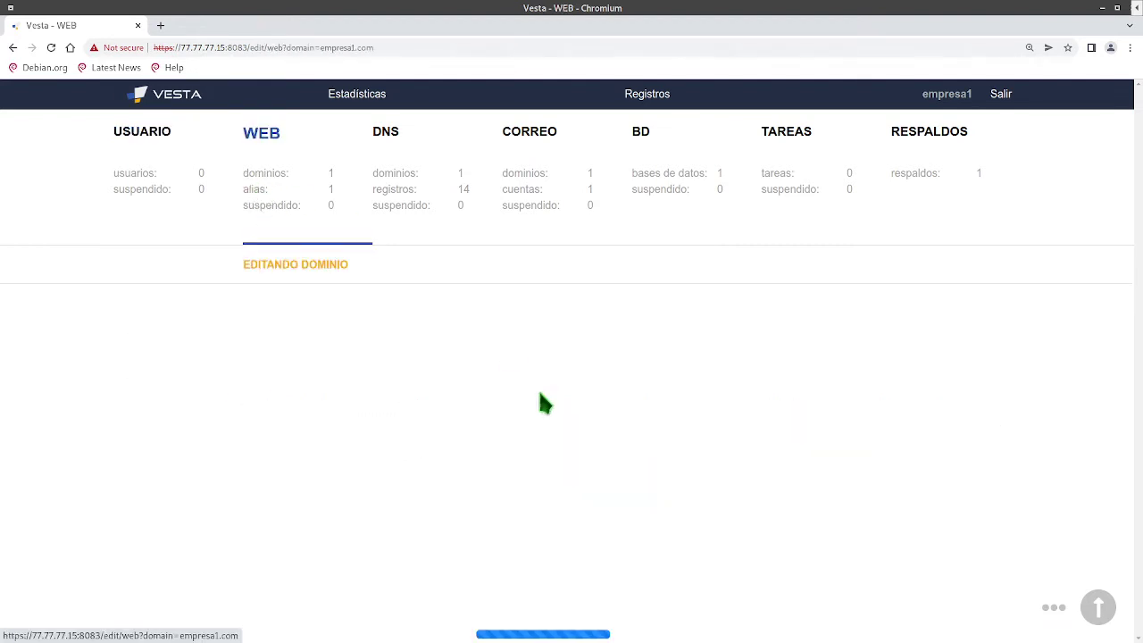
scroll(224, 463, down, 3)
scroll(223, 461, down, 3)
scroll(223, 461, down, 2)
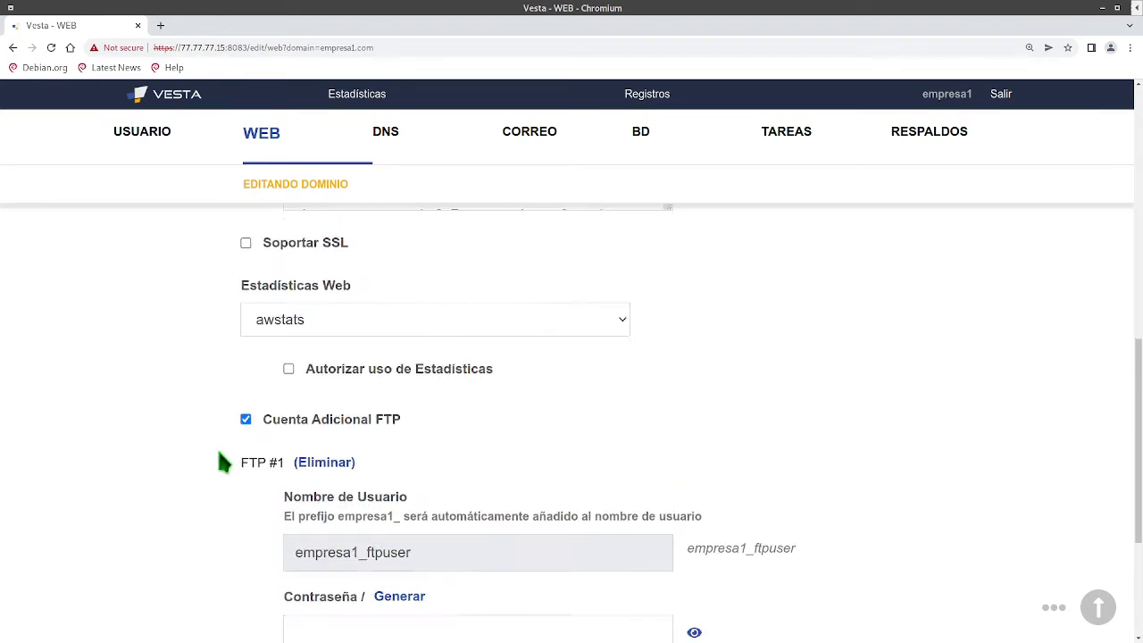
scroll(245, 474, down, 2)
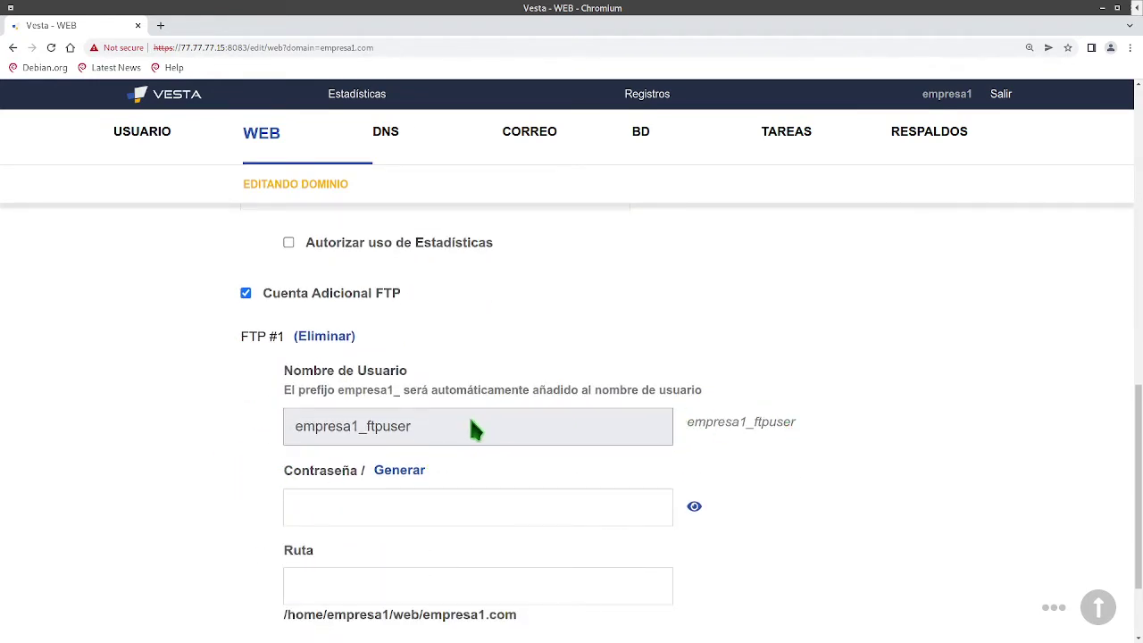
double_click(456, 429)
Step: Paste the password saved in the Pluma notes into the FTP account password field
key(alt+Tab)
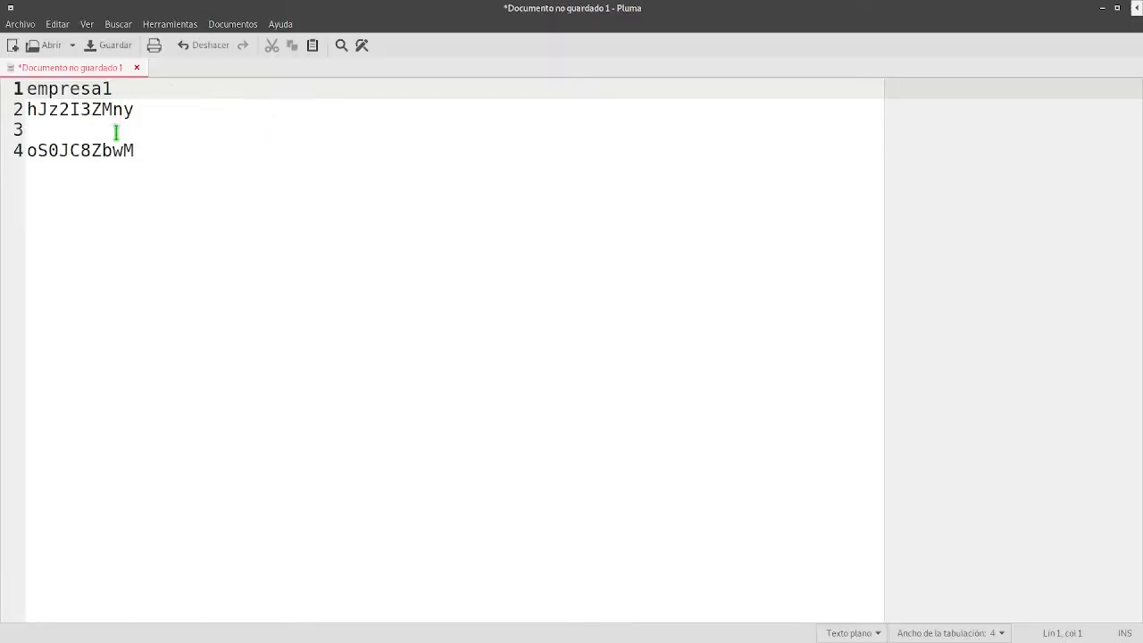
drag(143, 110, 2, 110)
key(ctrl+c)
key(alt+Tab)
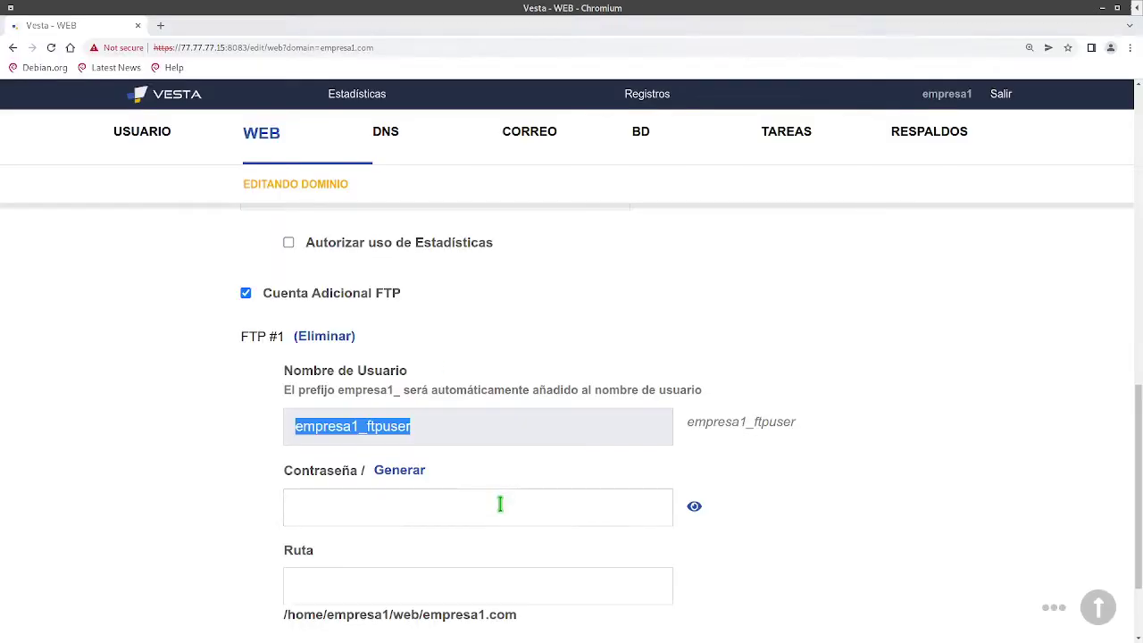
click(478, 508)
key(ctrl+v)
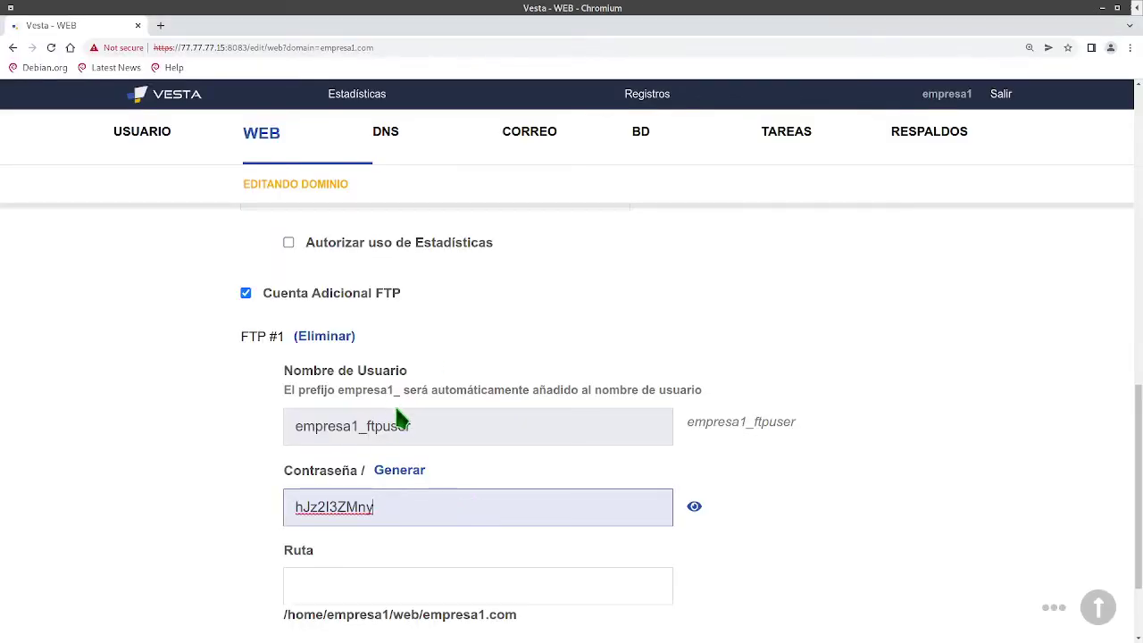
Step: Save the empresa1.com domain with its additional FTP account empresa1_ftpuser
scroll(384, 509, down, 2)
drag(808, 300, 688, 305)
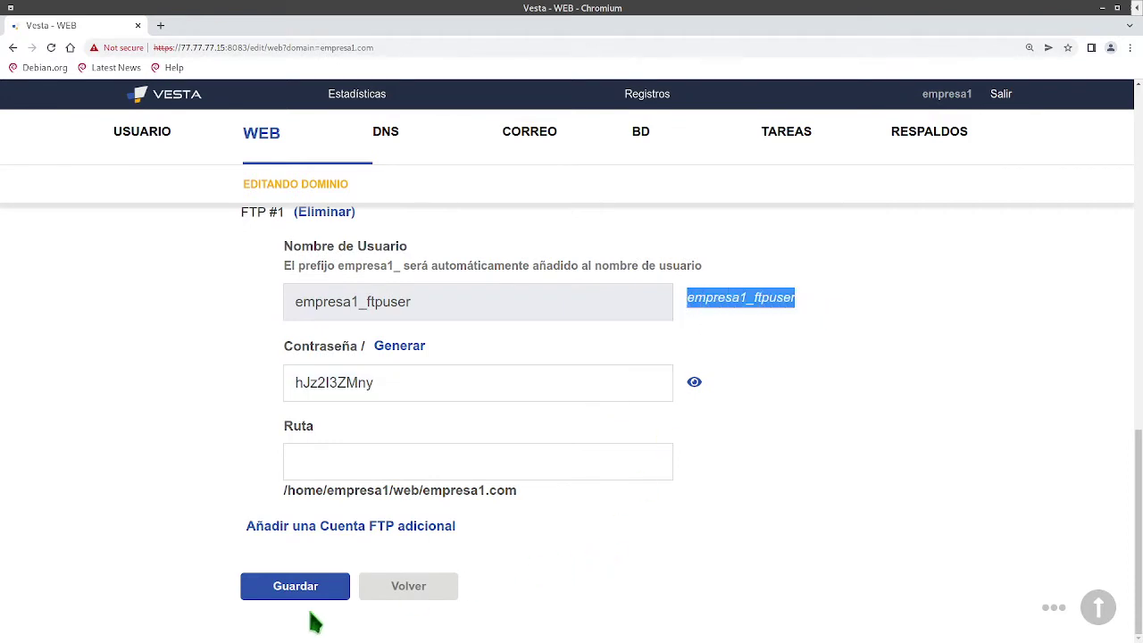
click(290, 588)
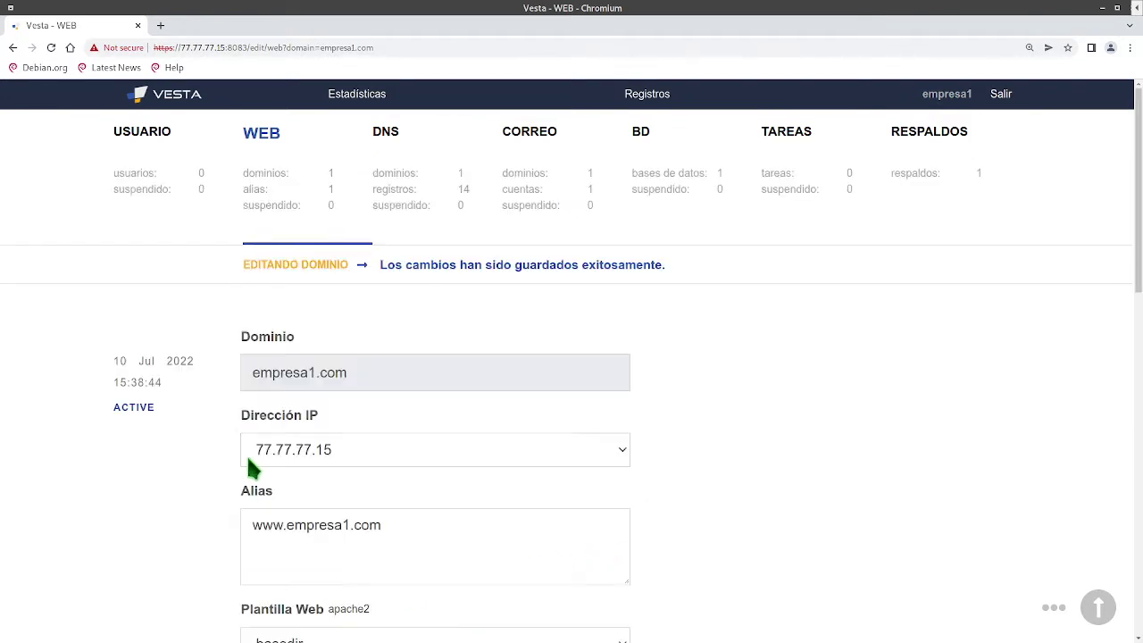
key(alt+Tab)
key(alt+Tab)
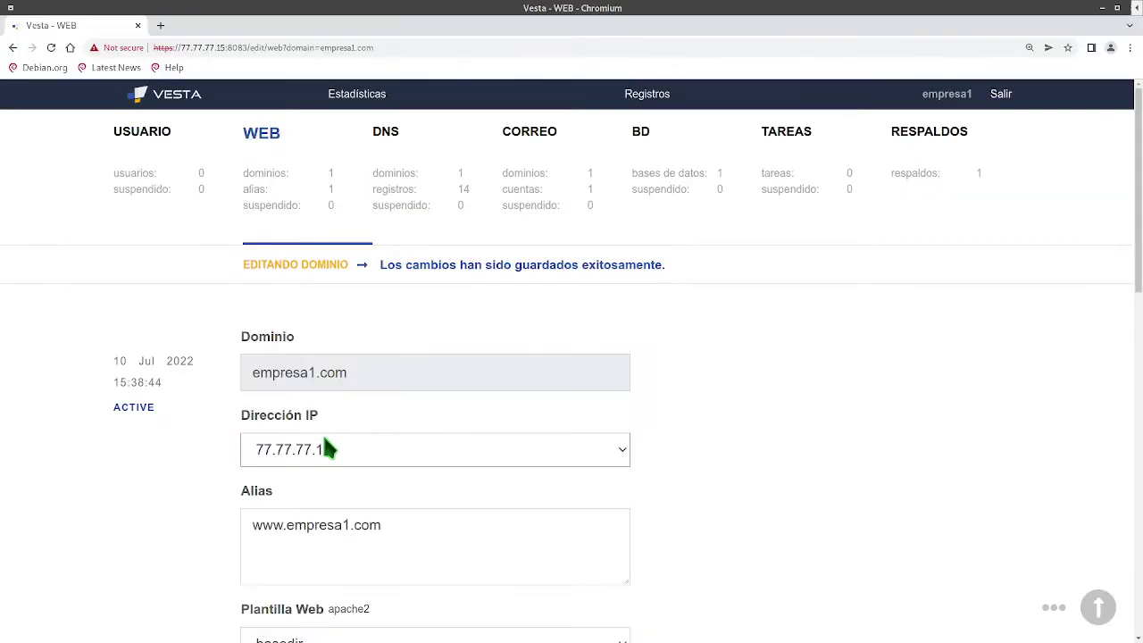
key(alt+Tab)
Step: Maximize FileZilla and enter server 77.77.77.15 and the FTP username in the Quickconnect bar
double_click(400, 49)
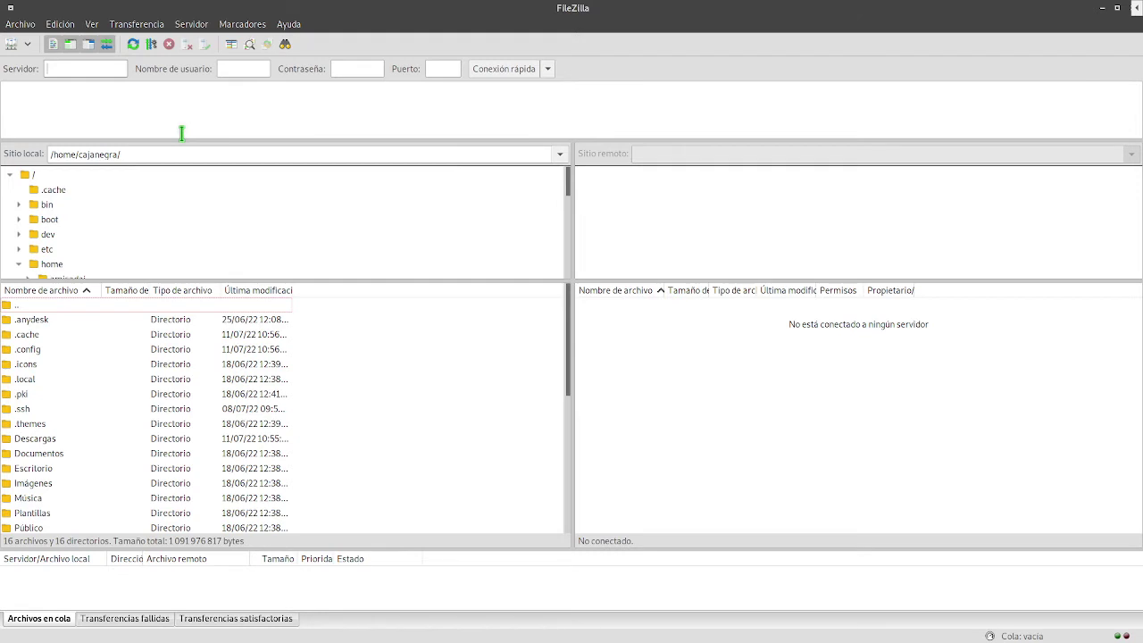
text(77.77.77.)
text(15)
key(Tab)
text(sa1_ftpuser)
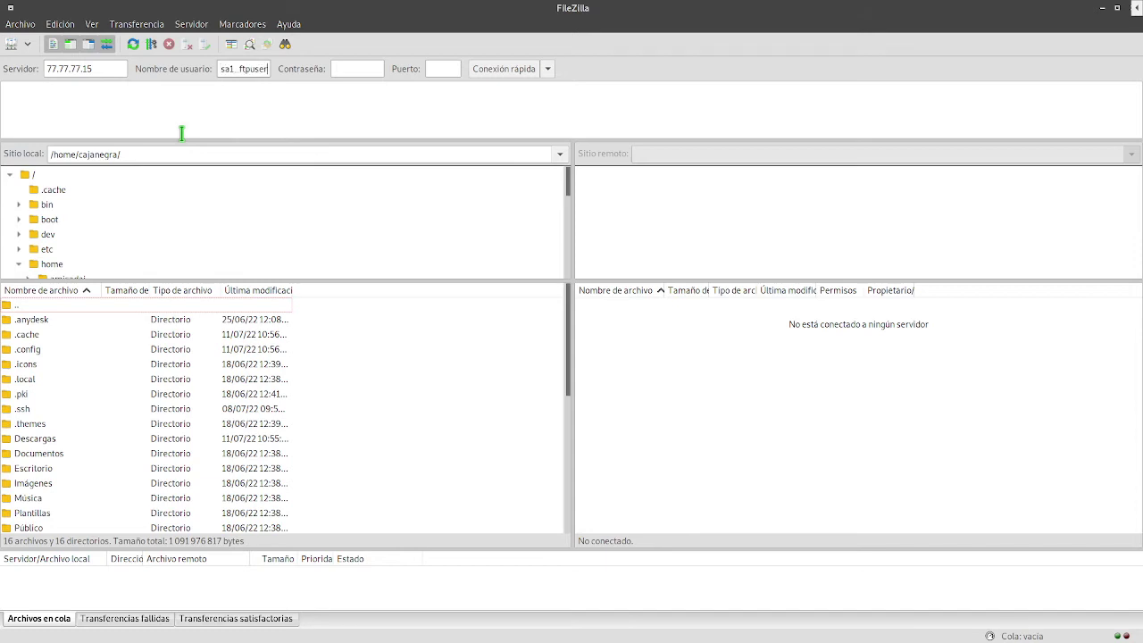
Step: Copy the FTP password from the Pluma notes and paste it into the Contraseña field
key(alt+Tab)
key(alt+Tab)
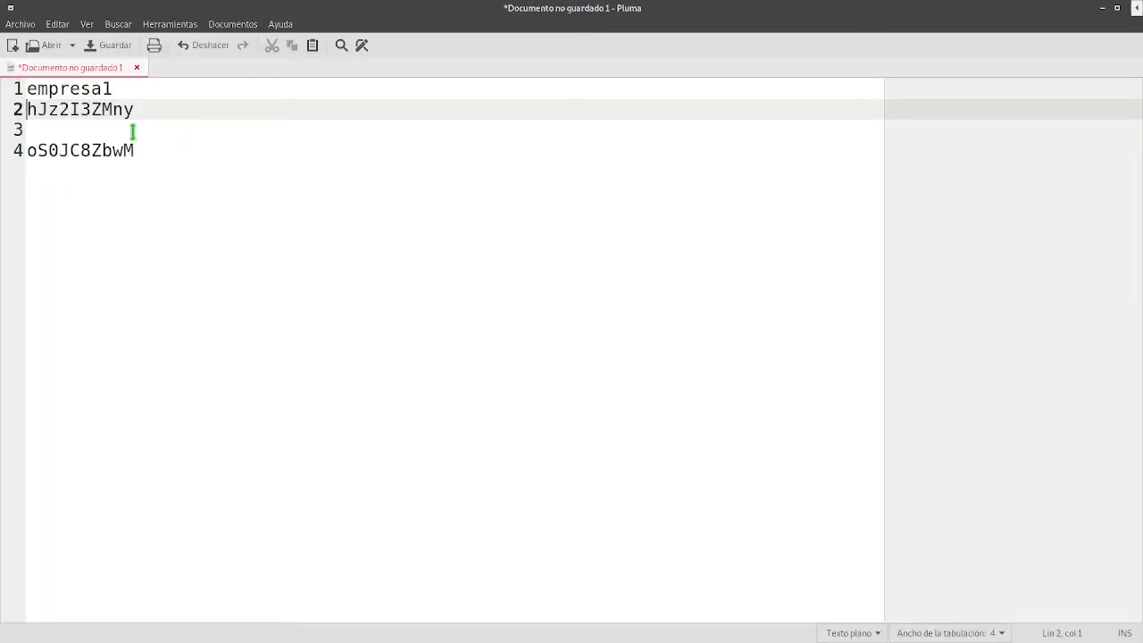
click(145, 110)
key(Home)
key(shift+End)
key(alt+Tab)
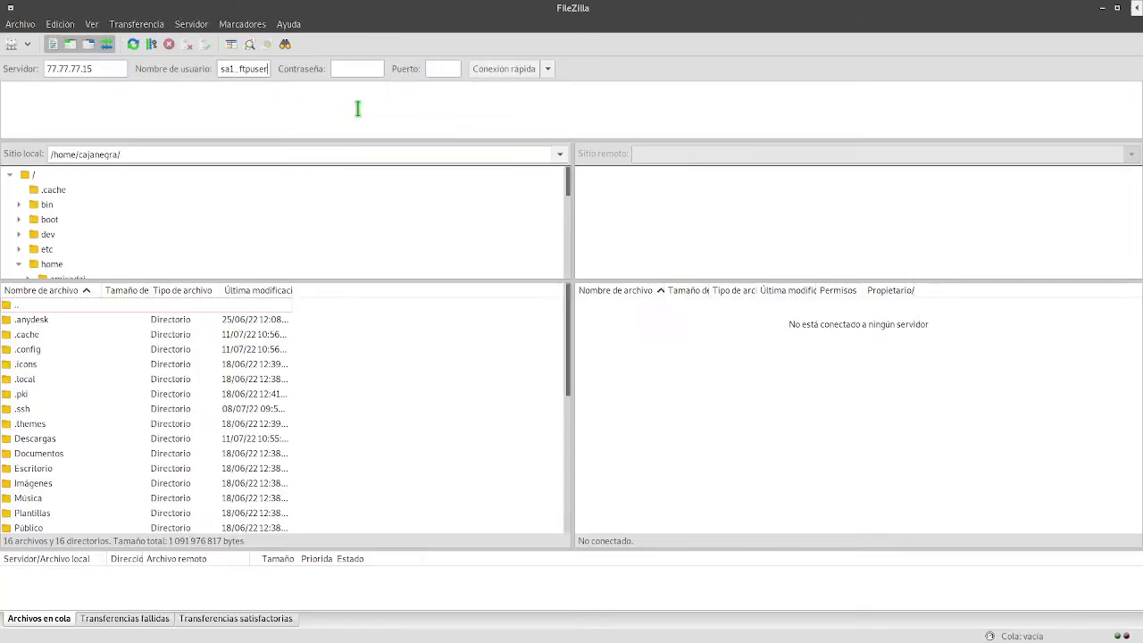
click(357, 65)
key(ctrl+v)
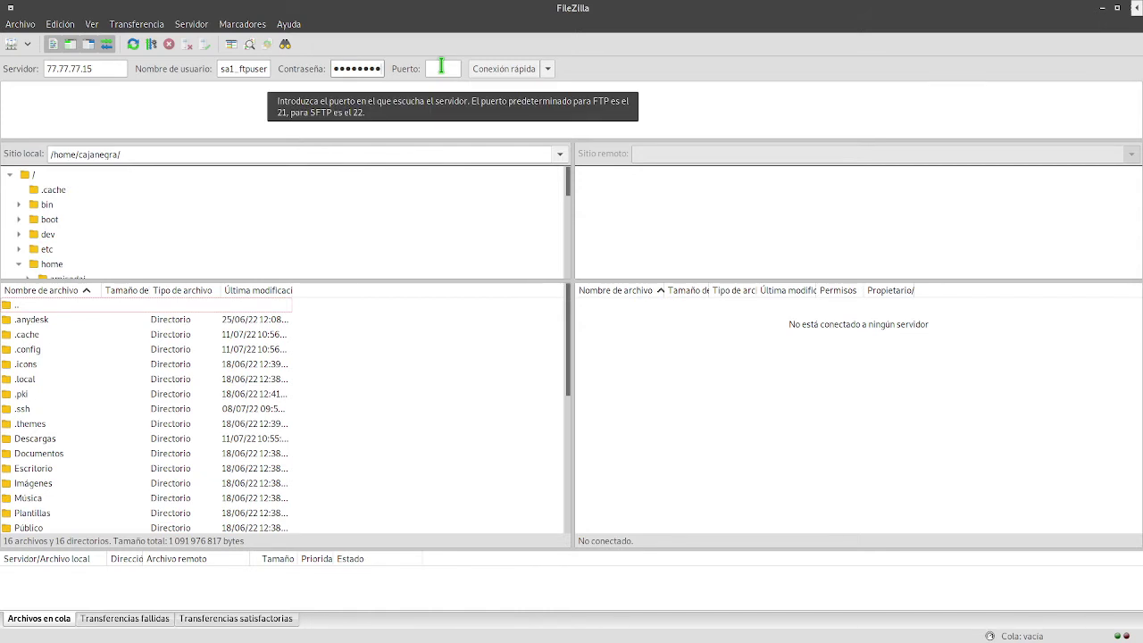
click(441, 68)
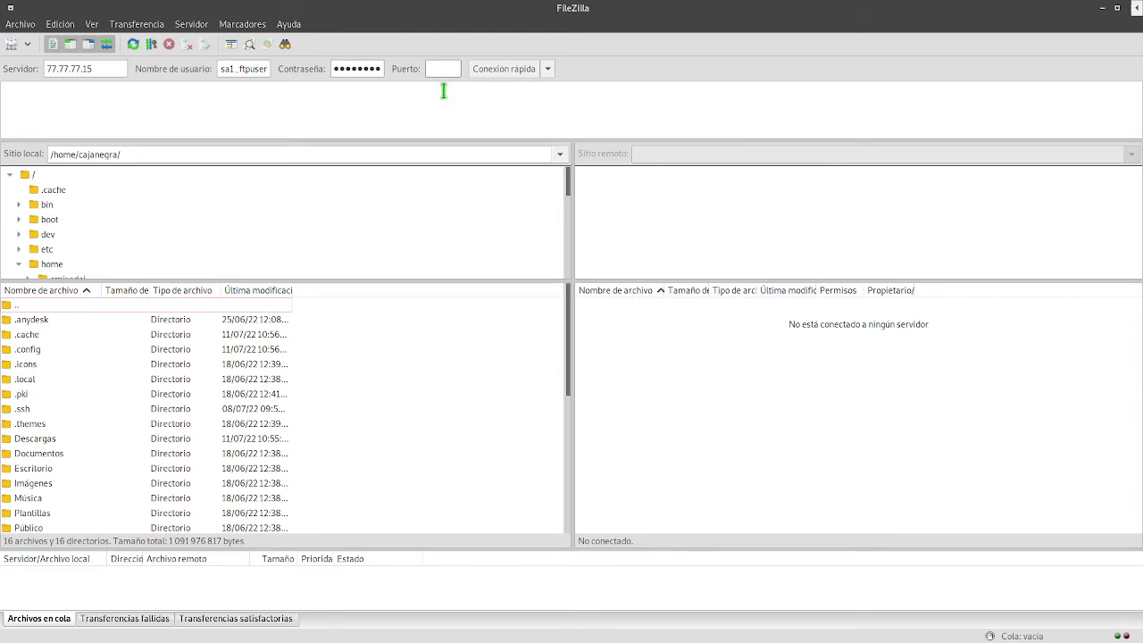
Step: Quick-connect to the server, agree to save passwords, and always trust its TLS certificate
click(488, 75)
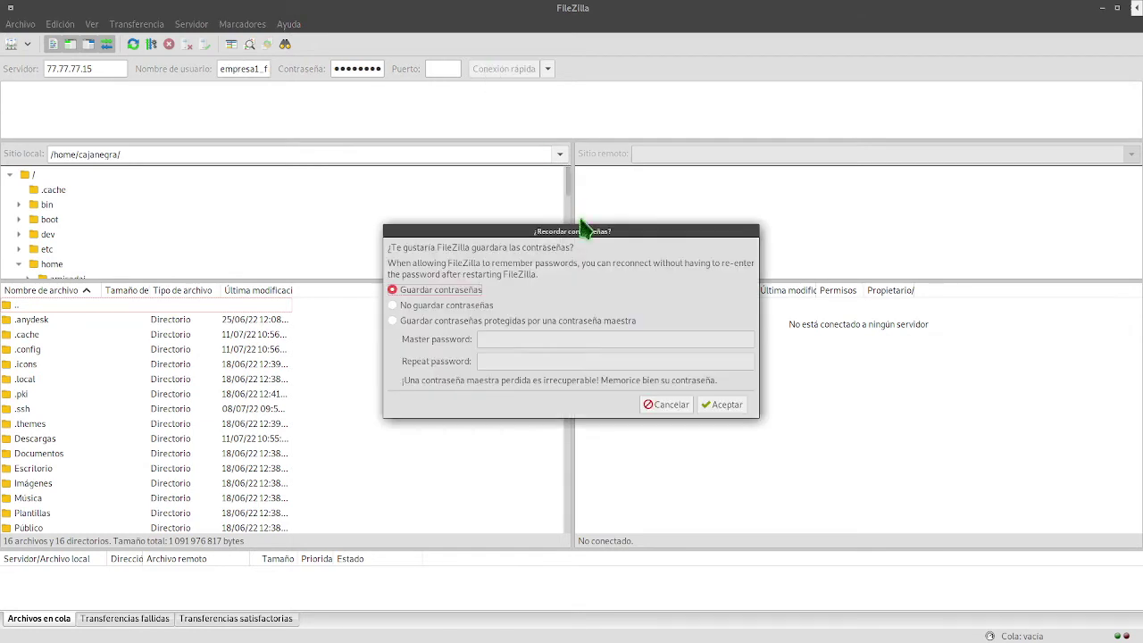
click(736, 405)
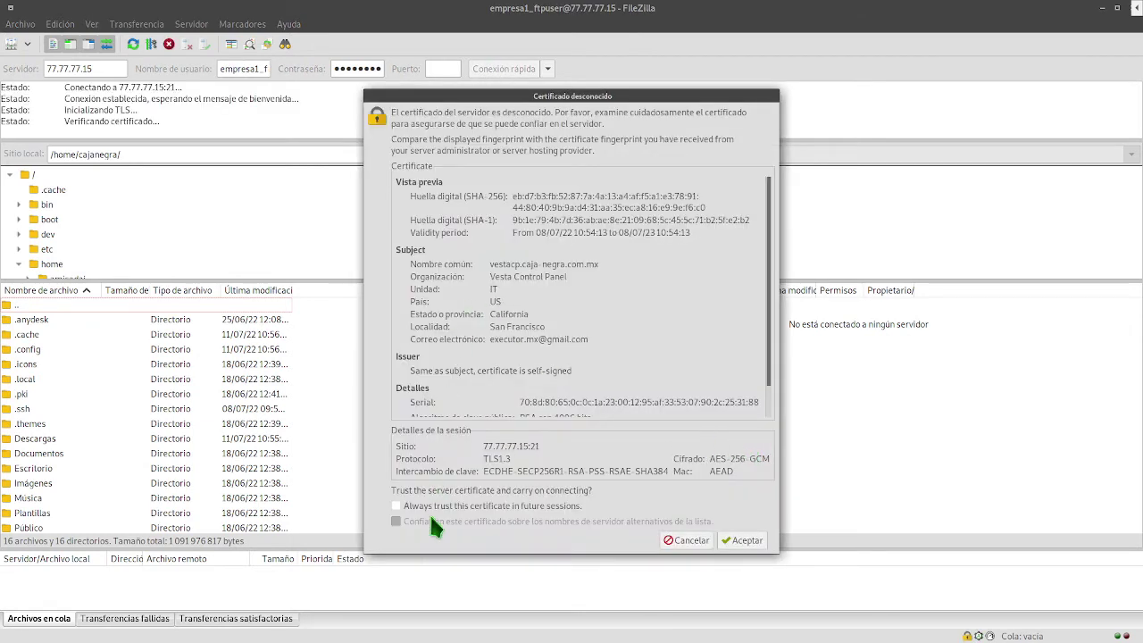
click(429, 507)
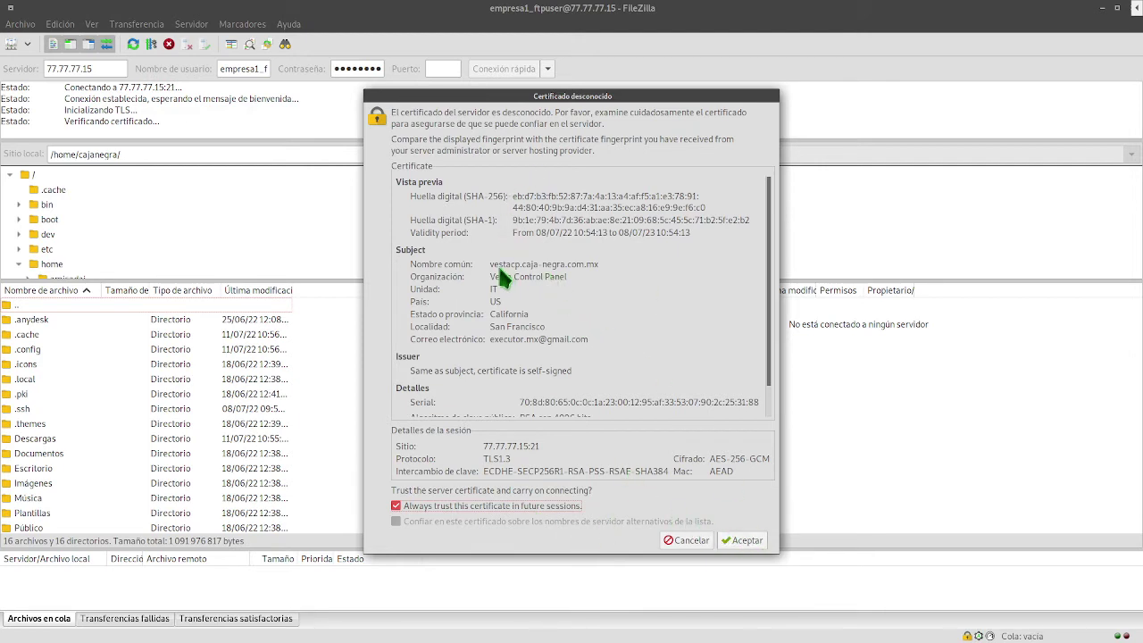
click(742, 540)
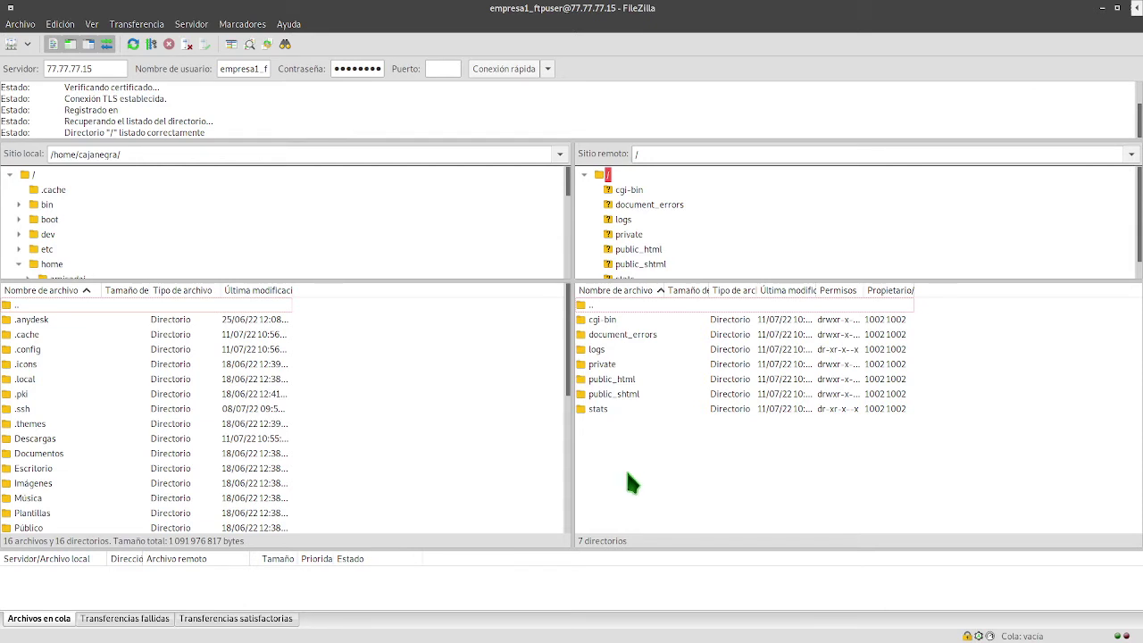
Step: Open public_html on the server to see index.html and robots.txt, then return to the root
click(634, 382)
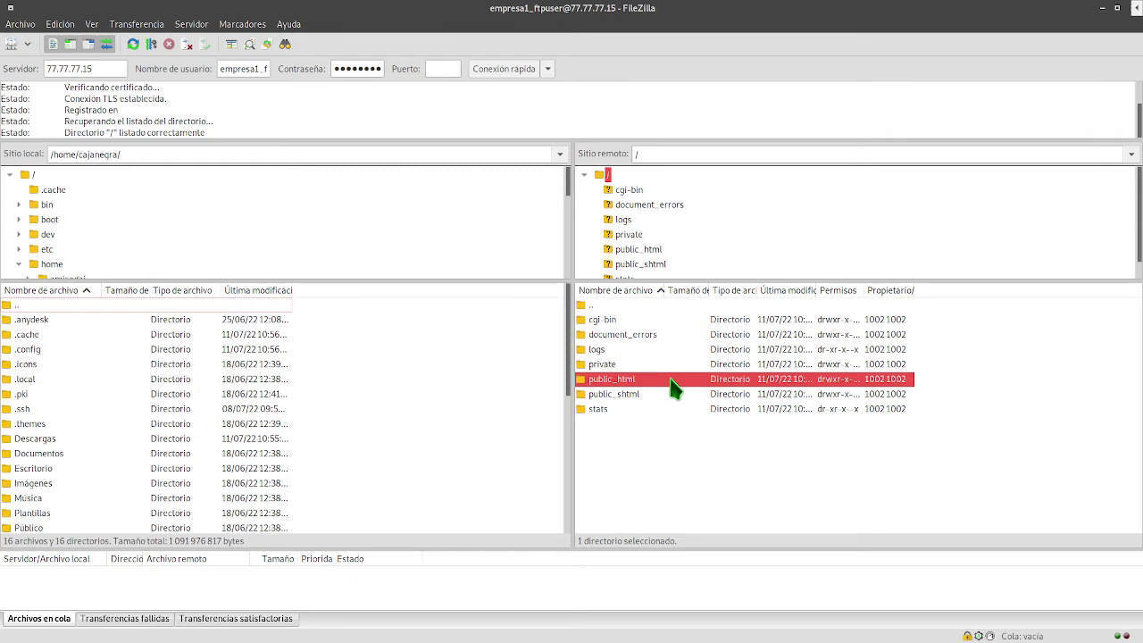
double_click(674, 387)
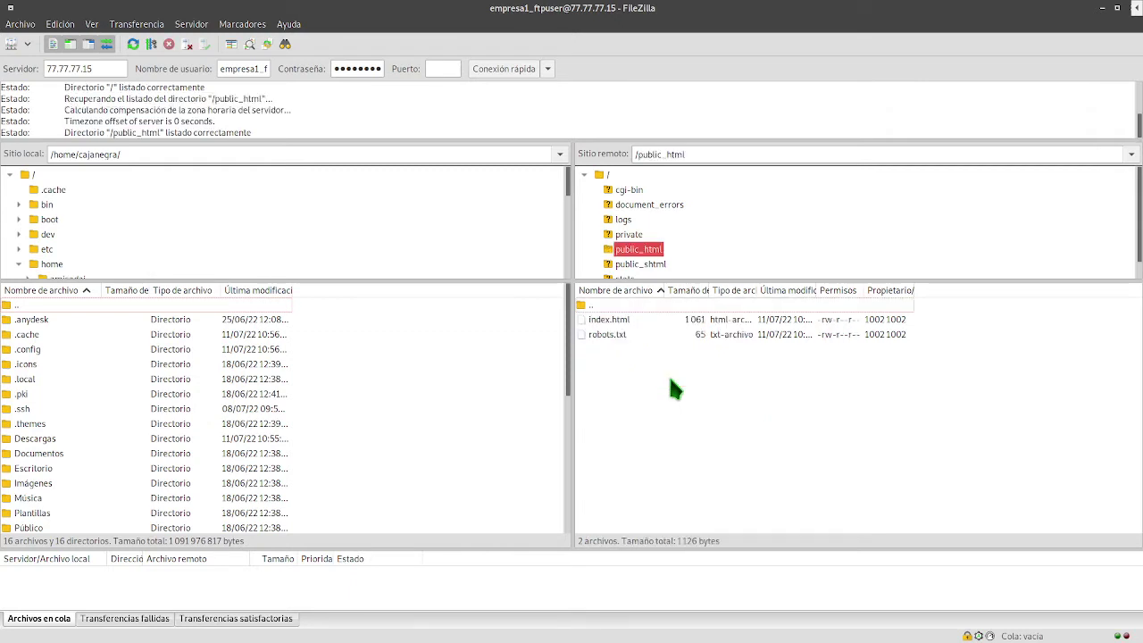
click(613, 324)
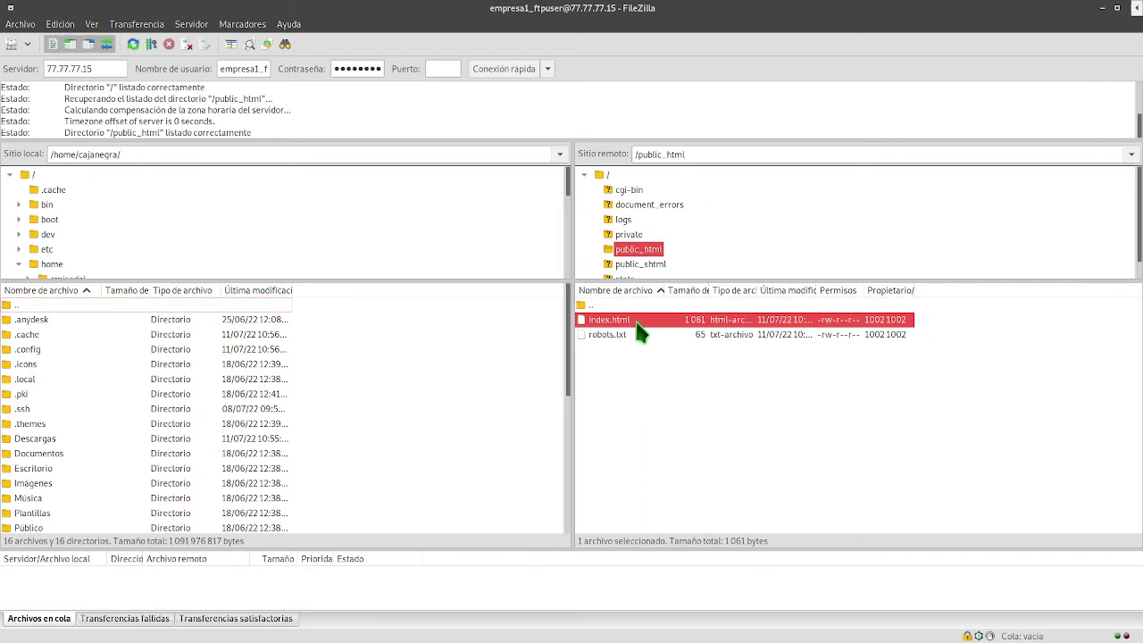
click(648, 379)
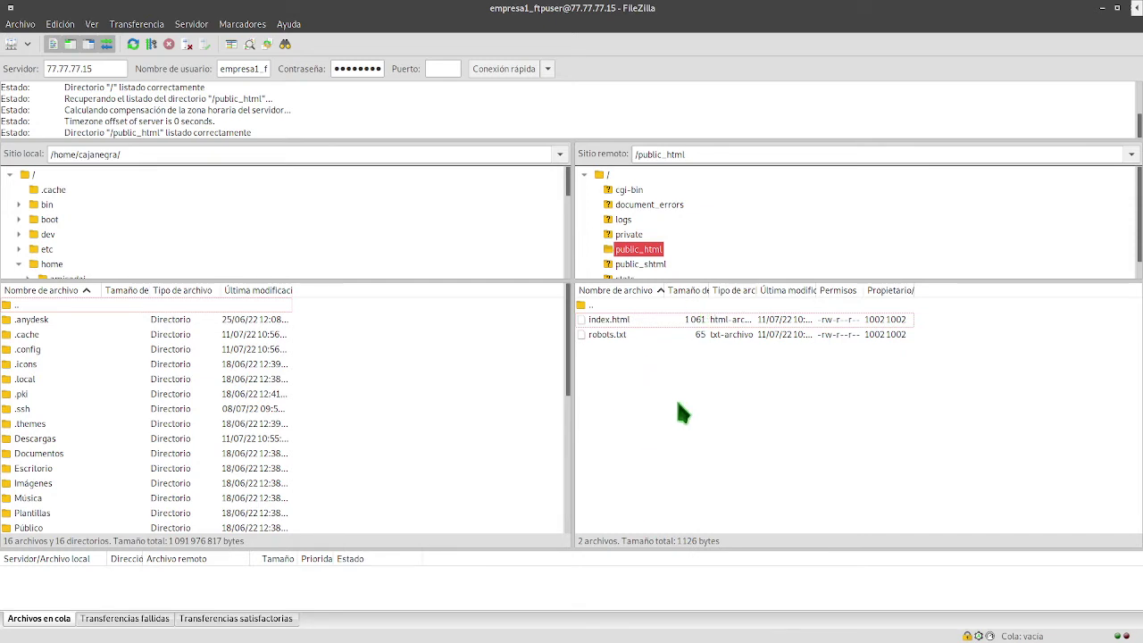
click(608, 175)
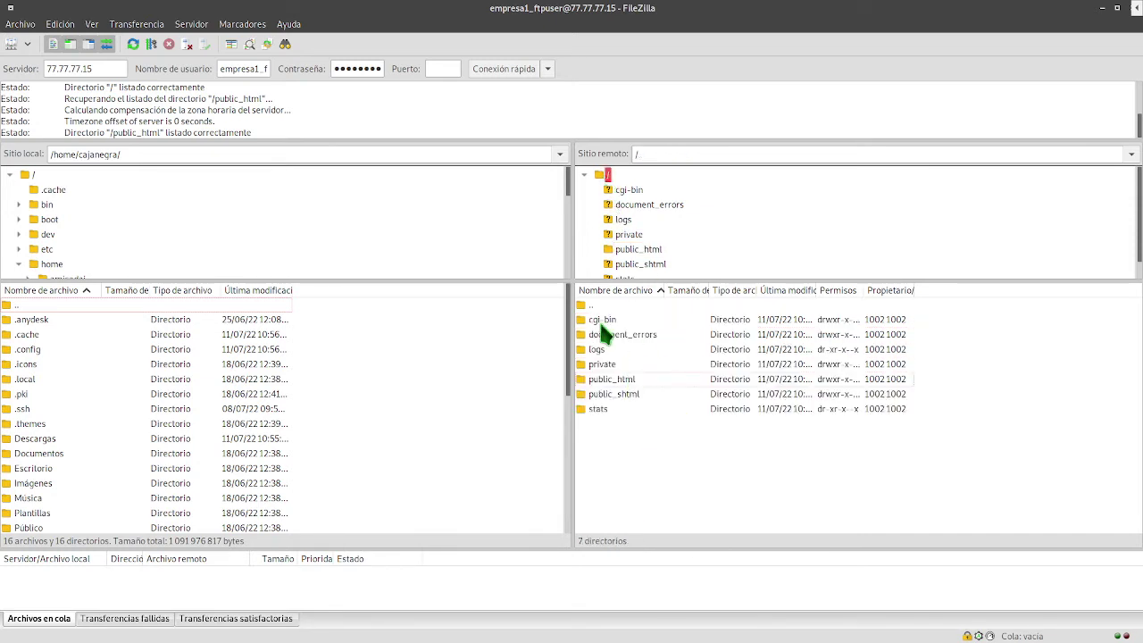
double_click(658, 379)
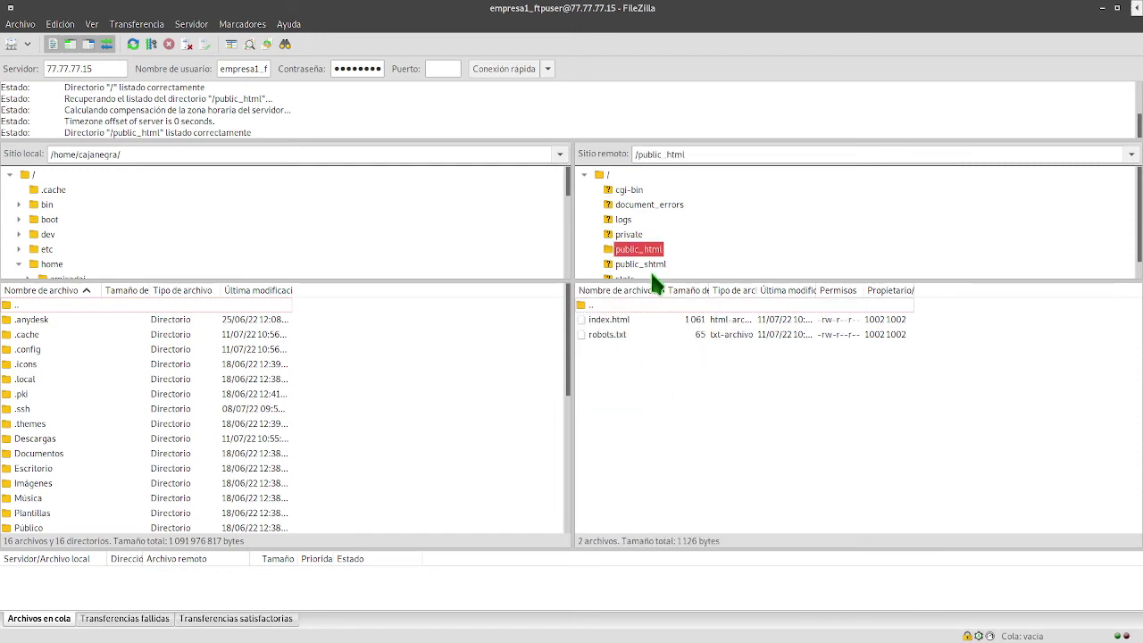
click(607, 175)
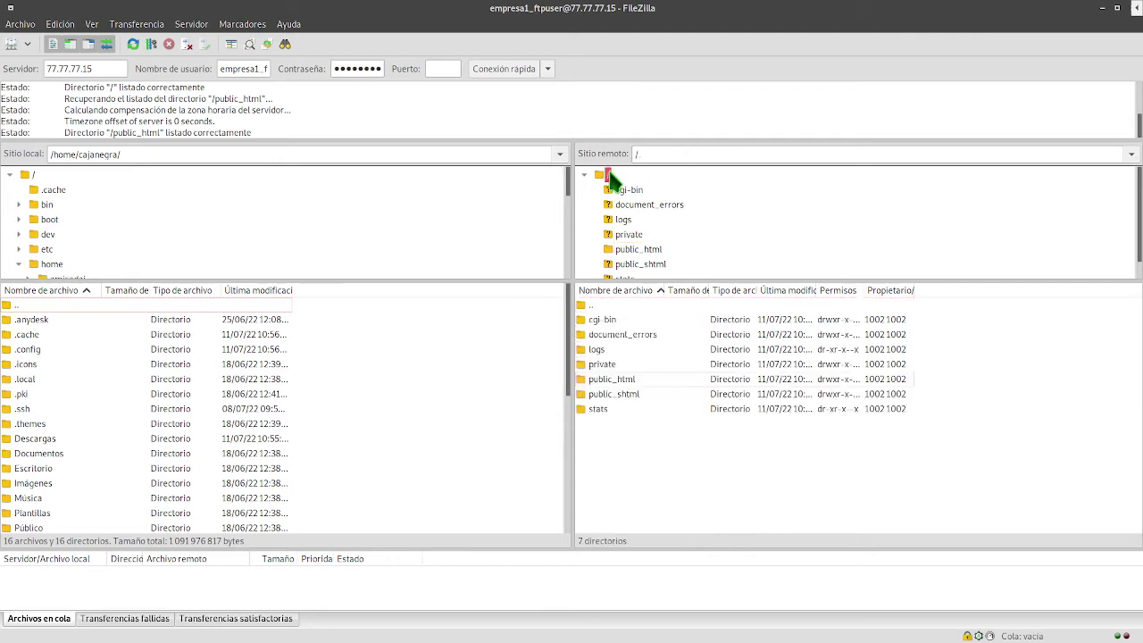
click(652, 396)
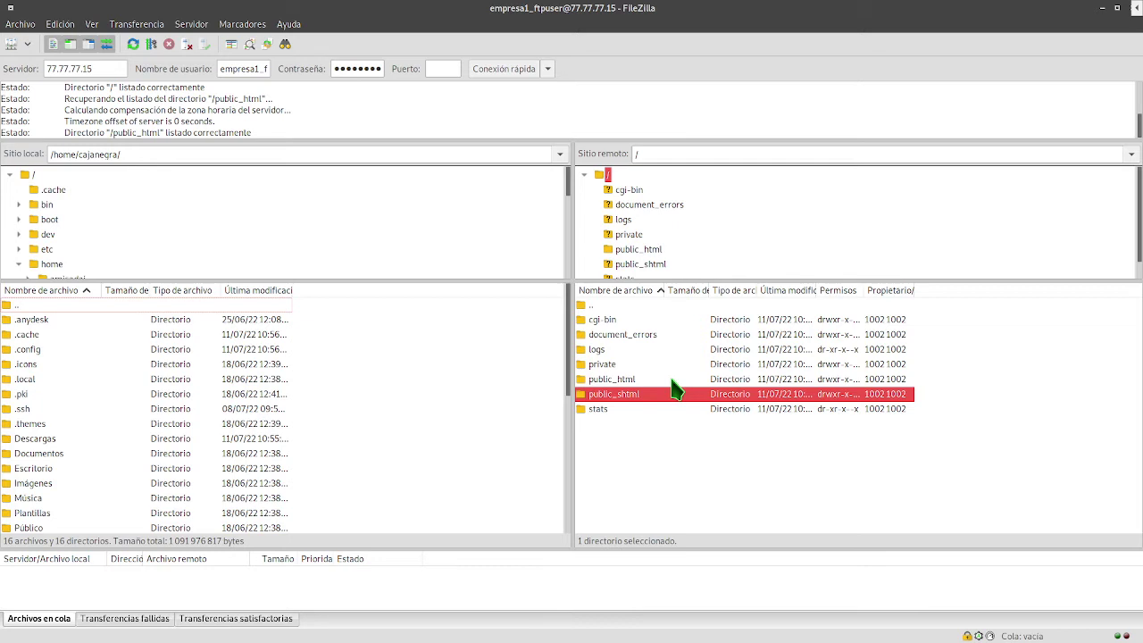
Step: Confirm the private folder is empty and go back to public_html
click(676, 381)
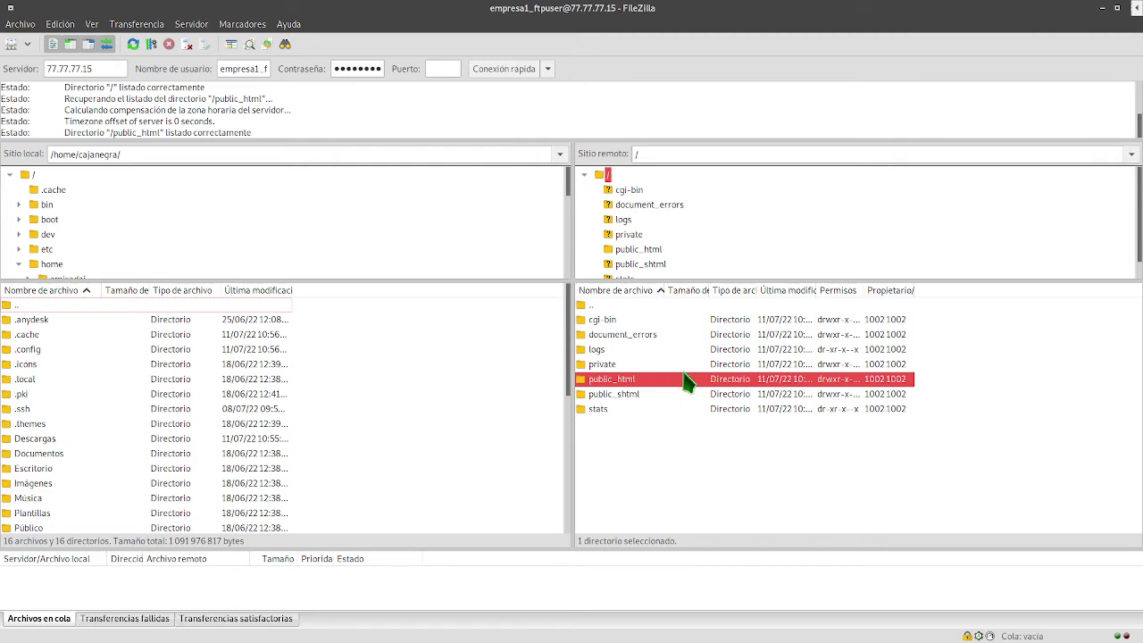
double_click(683, 366)
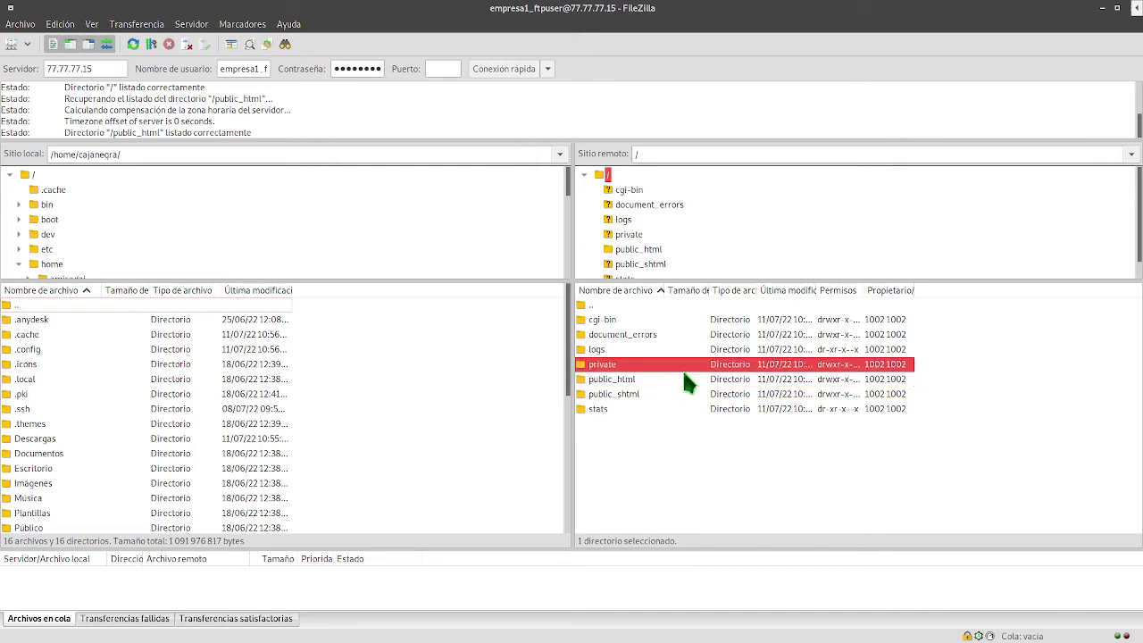
click(639, 249)
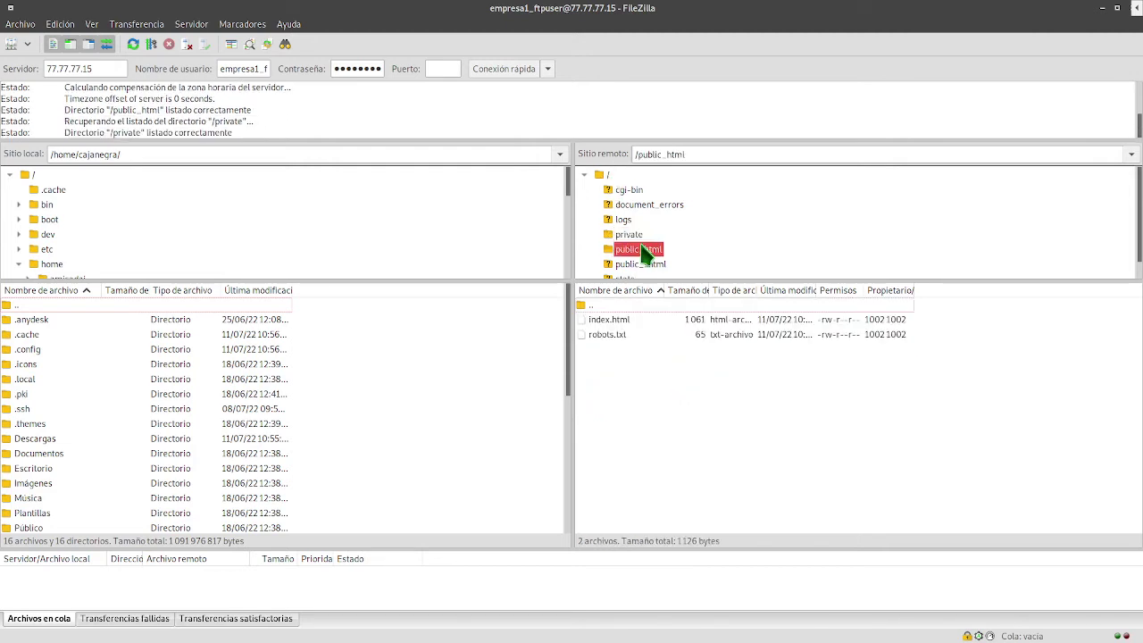
click(625, 322)
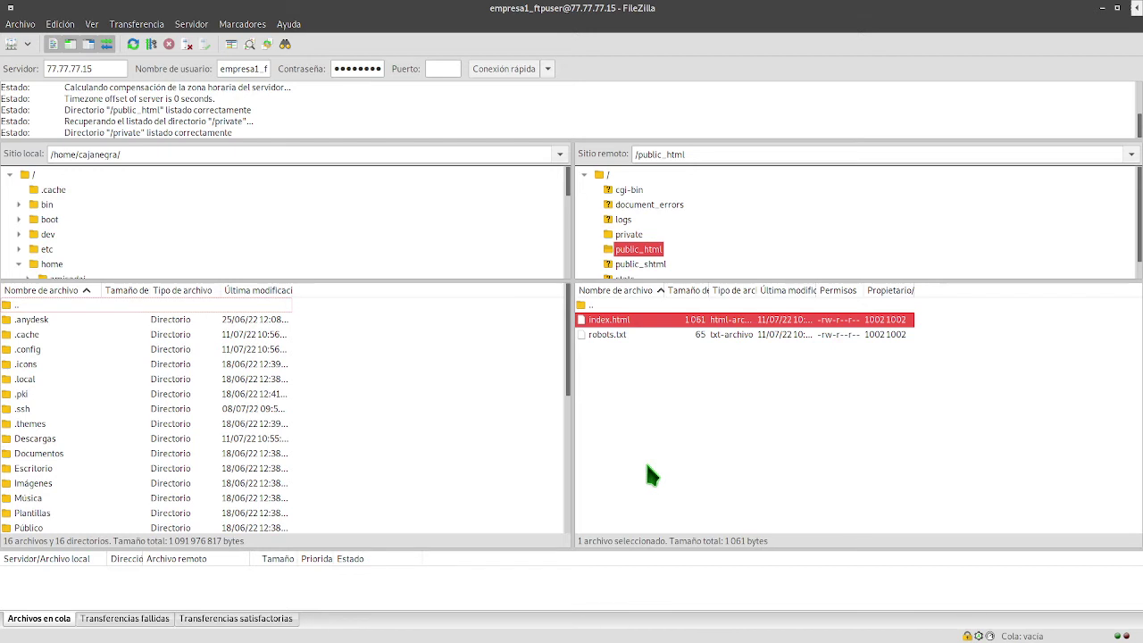
click(625, 418)
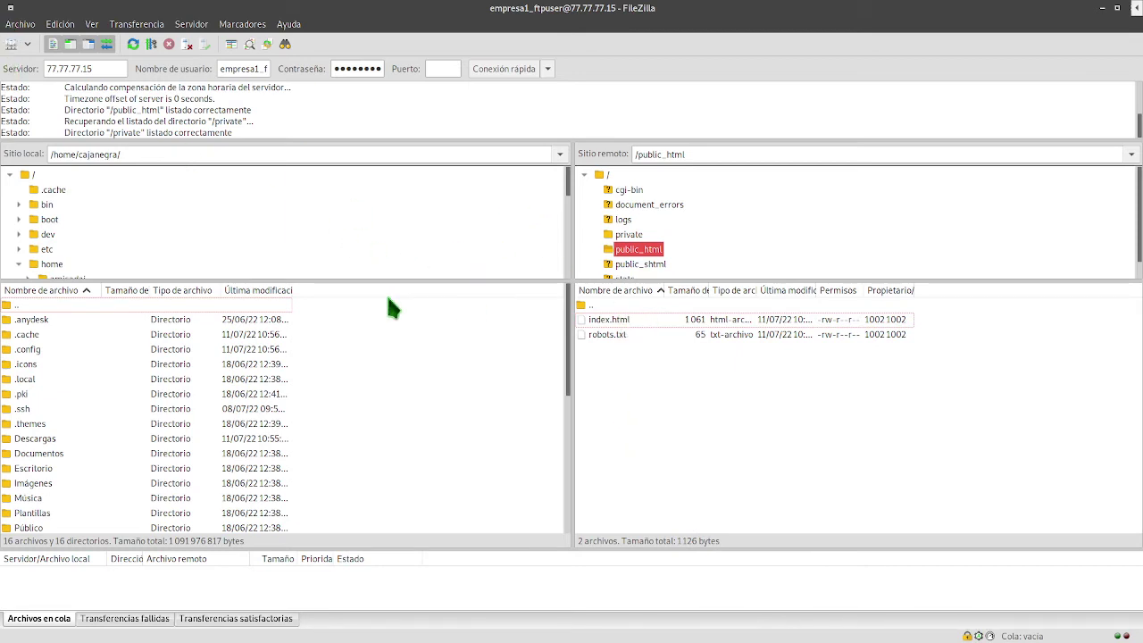
key(alt+Tab)
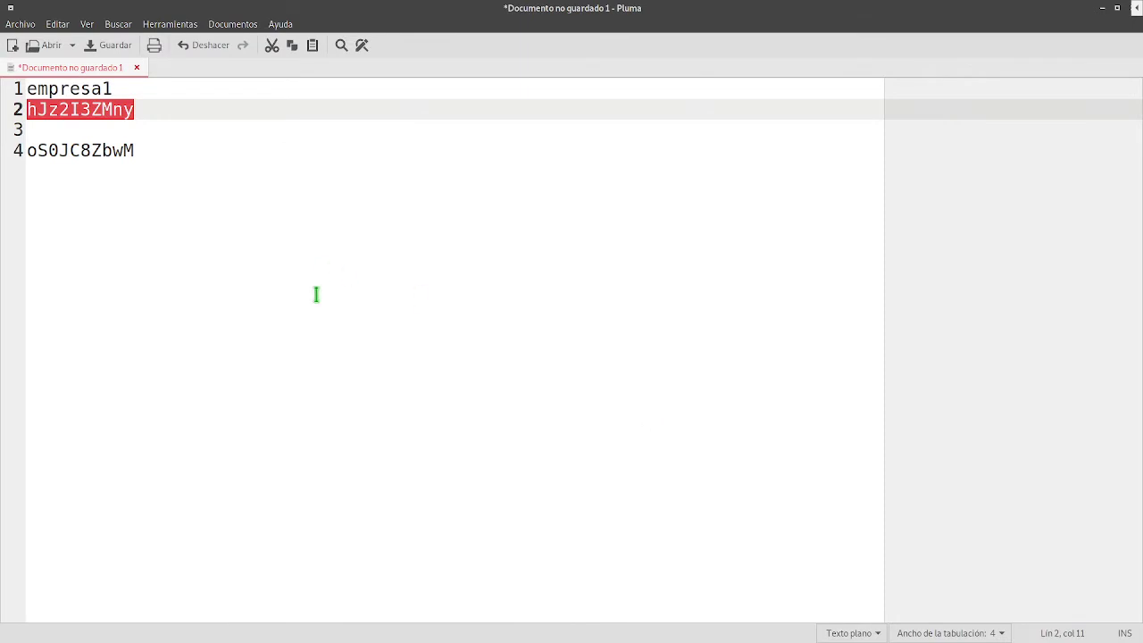
Step: Open Vesta's Estadísticas page and list the statistics per user for empresa1
click(316, 294)
key(alt+Tab)
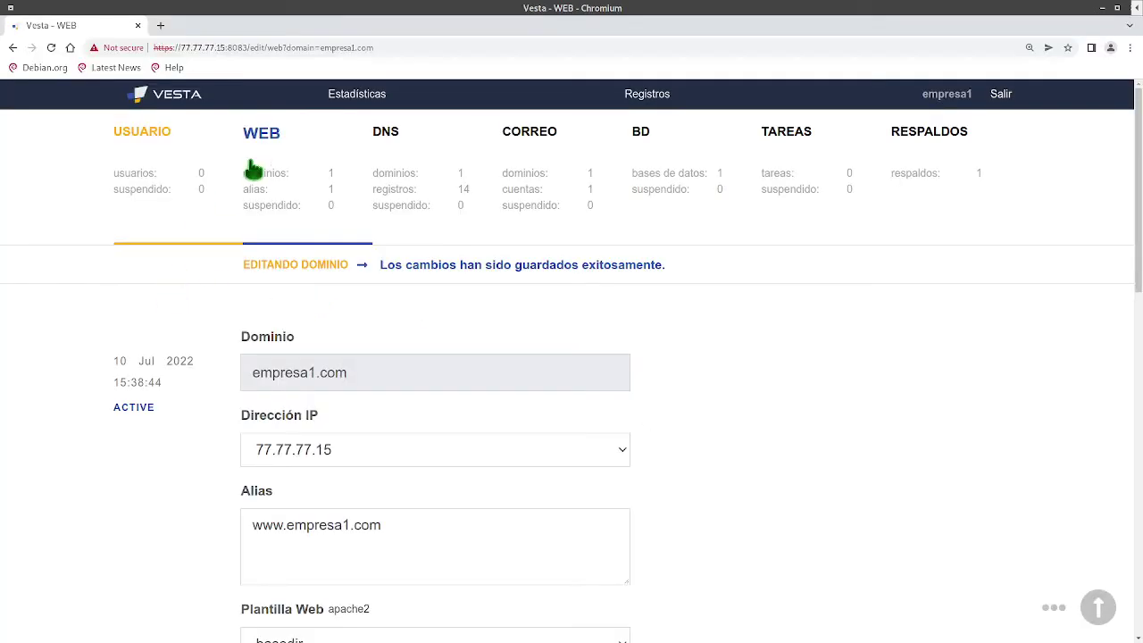
click(375, 104)
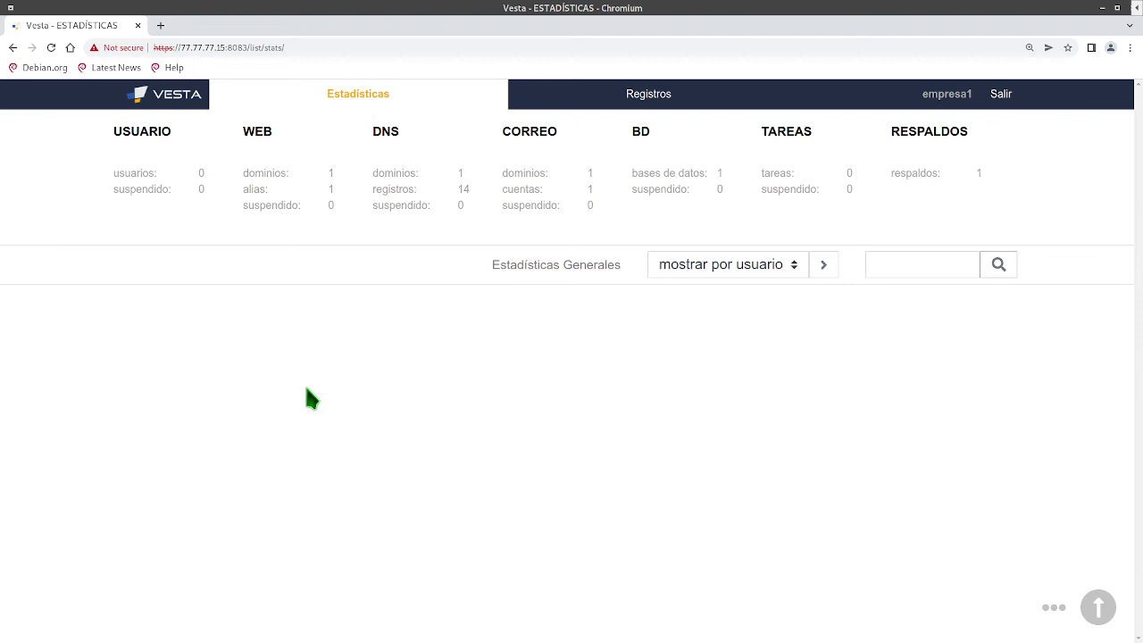
click(823, 266)
Step: Open the Registros log and highlight the web domain, mail domain and web log analyzer entries
click(652, 102)
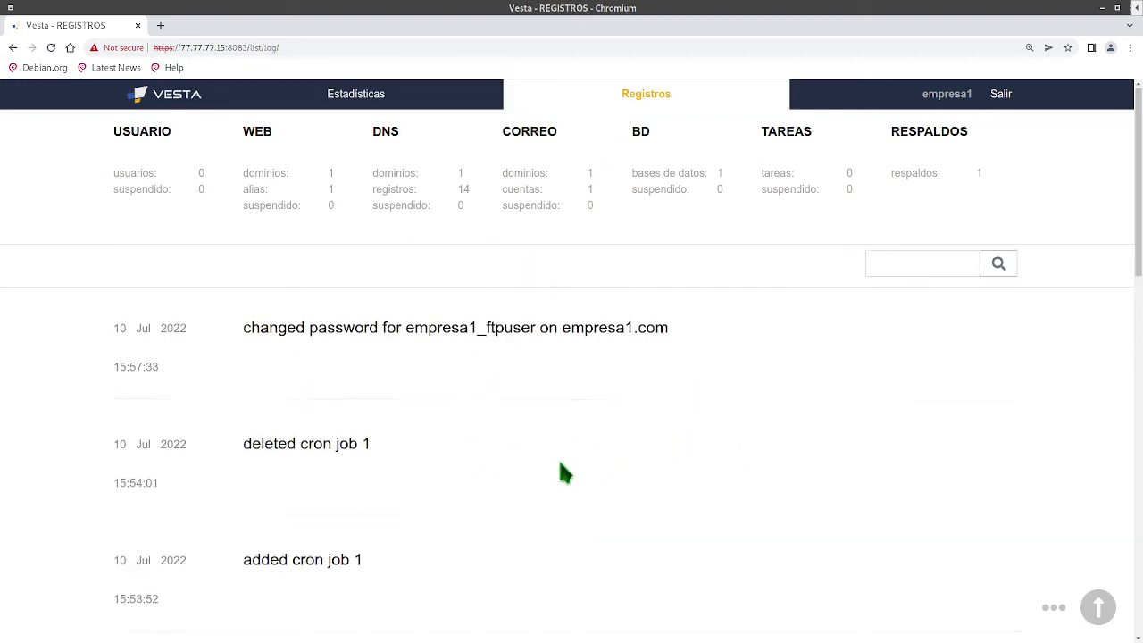
scroll(554, 473, down, 2)
scroll(549, 483, down, 3)
scroll(543, 488, down, 3)
scroll(540, 482, down, 3)
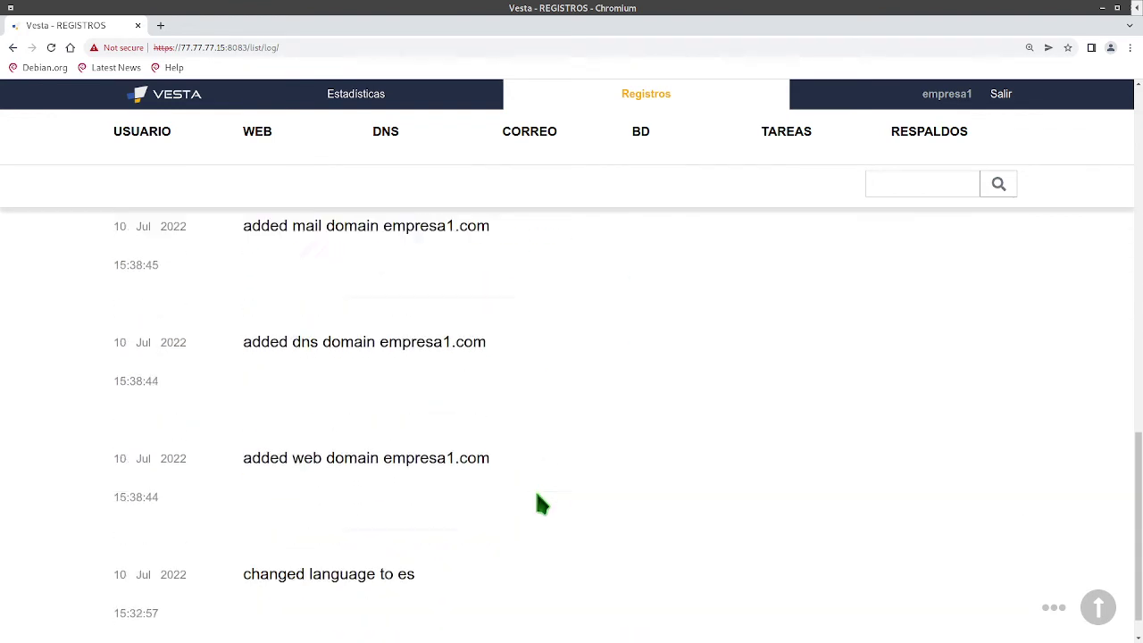
scroll(535, 489, down, 1)
drag(431, 529, 212, 533)
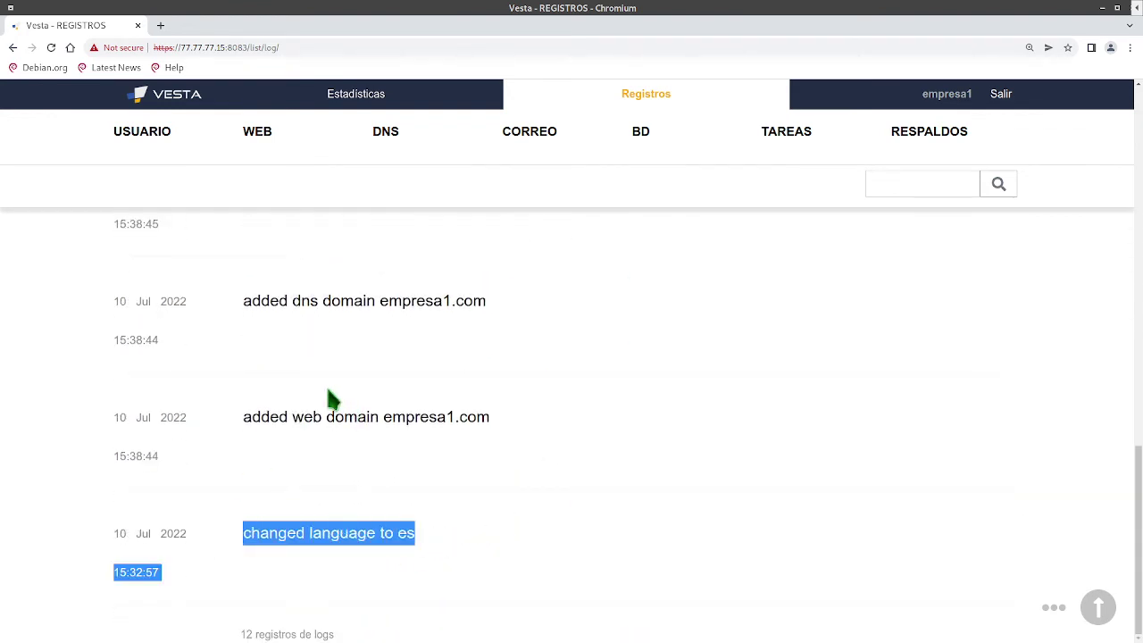
drag(289, 416, 491, 417)
scroll(461, 500, up, 3)
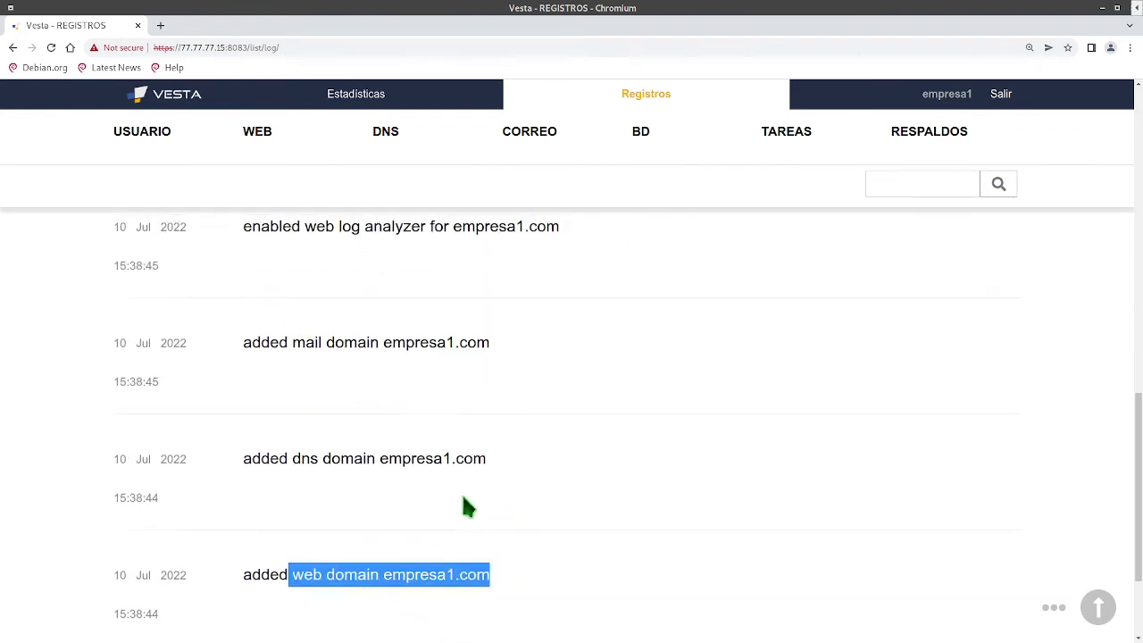
drag(260, 459, 486, 460)
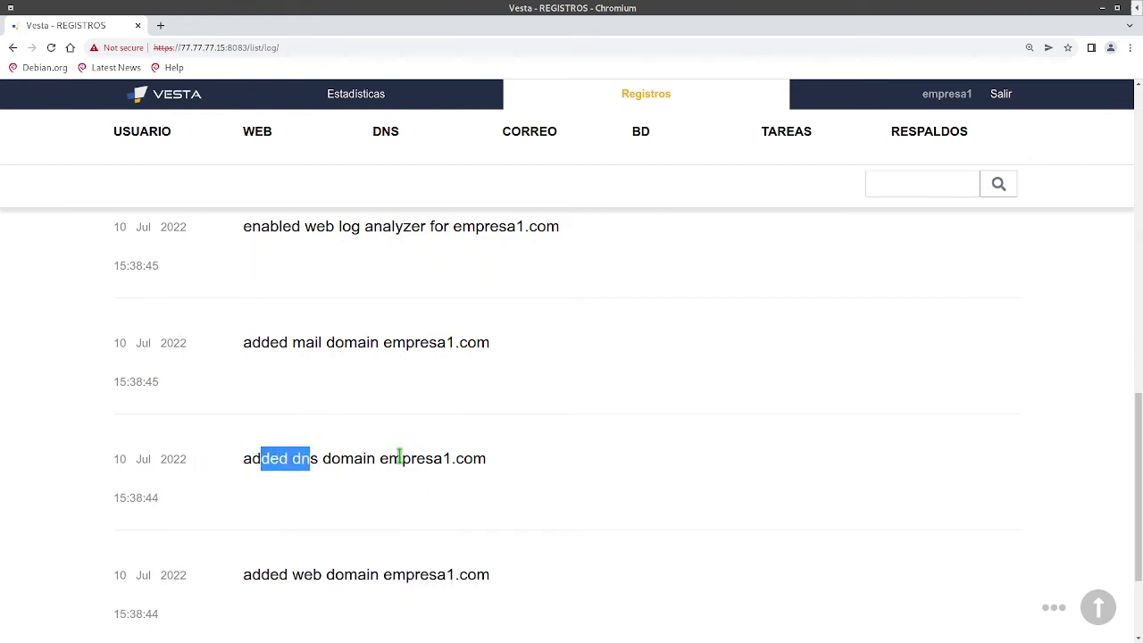
scroll(327, 507, up, 2)
drag(288, 470, 505, 466)
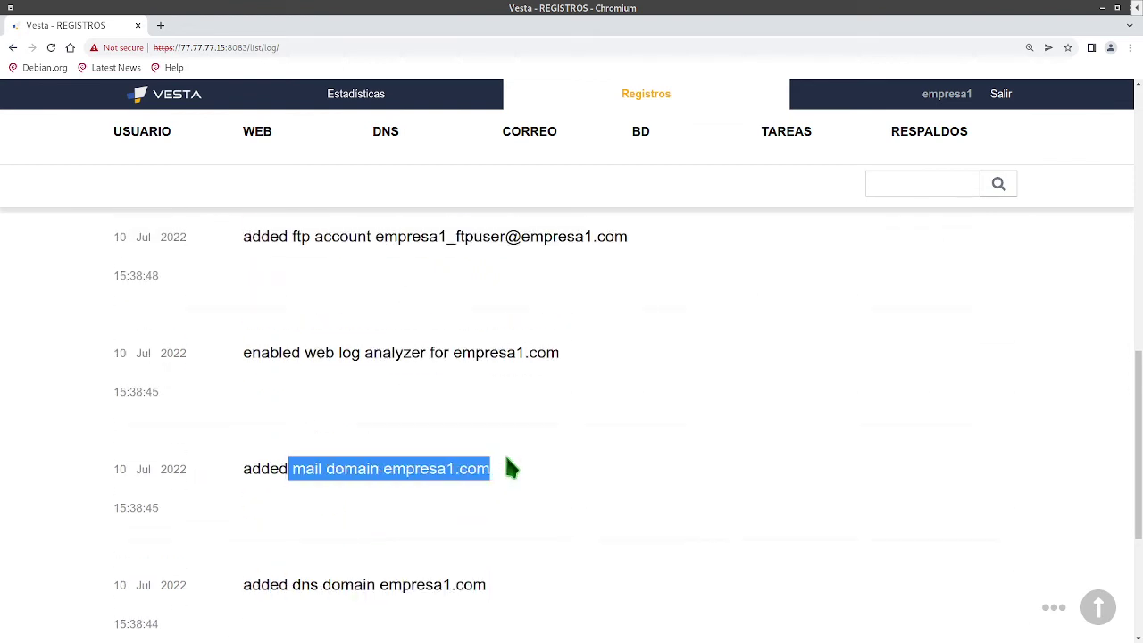
mouse_move(261, 351)
mouse_down()
mouse_move(483, 380)
mouse_move(530, 355)
mouse_up()
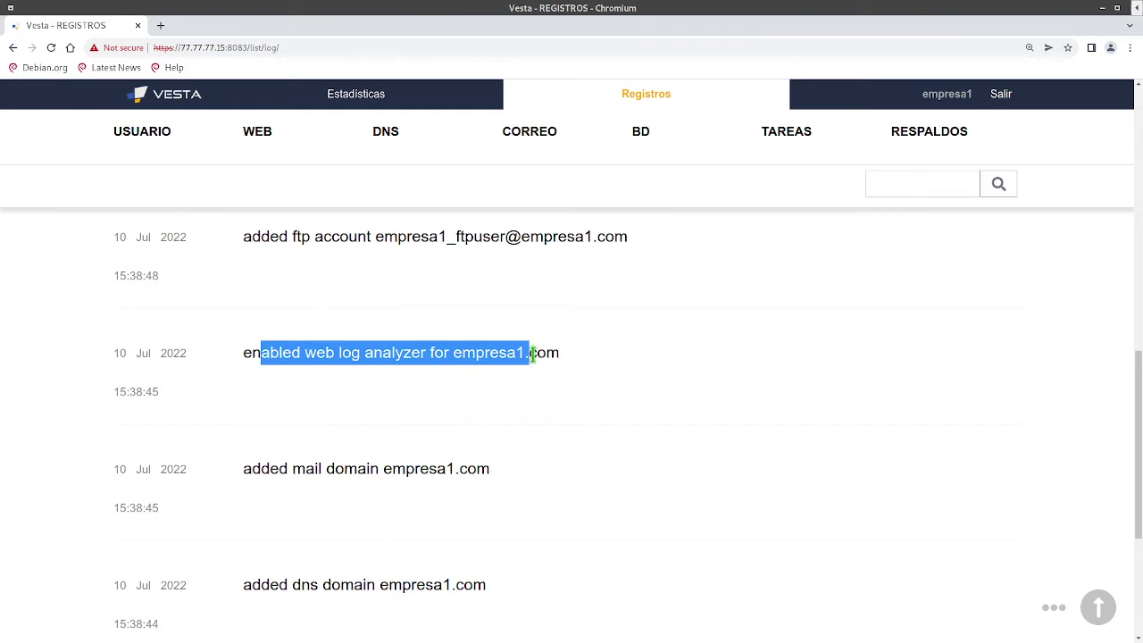
Step: Highlight the mail account creation and the added and deleted cron job 1 entries
scroll(408, 511, up, 3)
drag(261, 396, 629, 398)
scroll(375, 510, up, 3)
drag(271, 435, 528, 436)
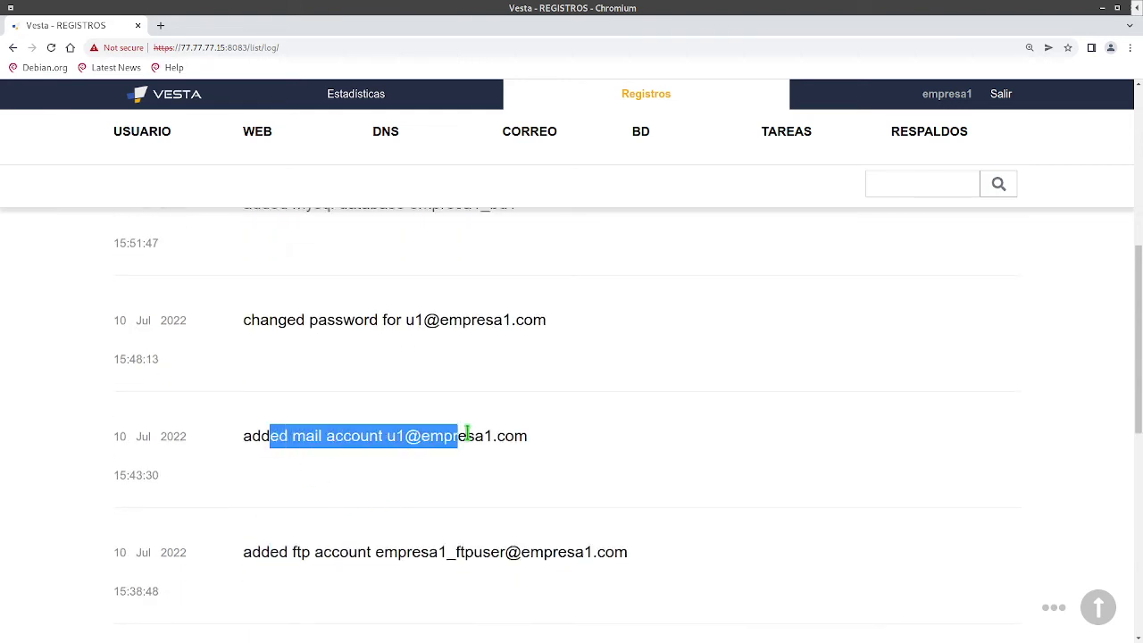
drag(343, 320, 547, 321)
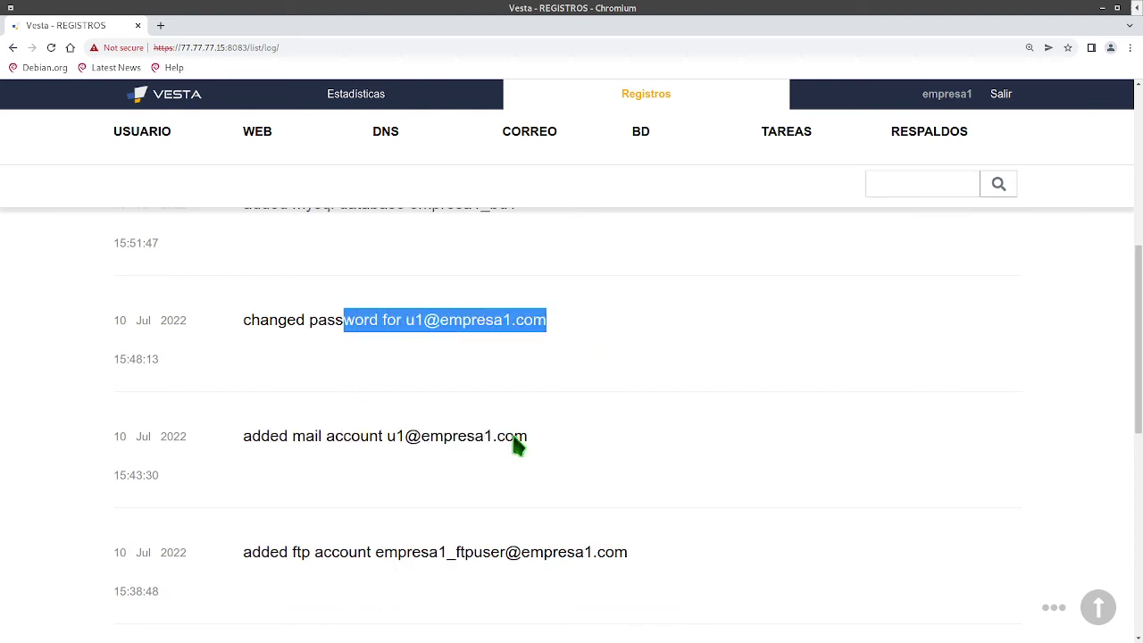
scroll(396, 549, up, 4)
scroll(311, 475, up, 1)
drag(294, 456, 527, 468)
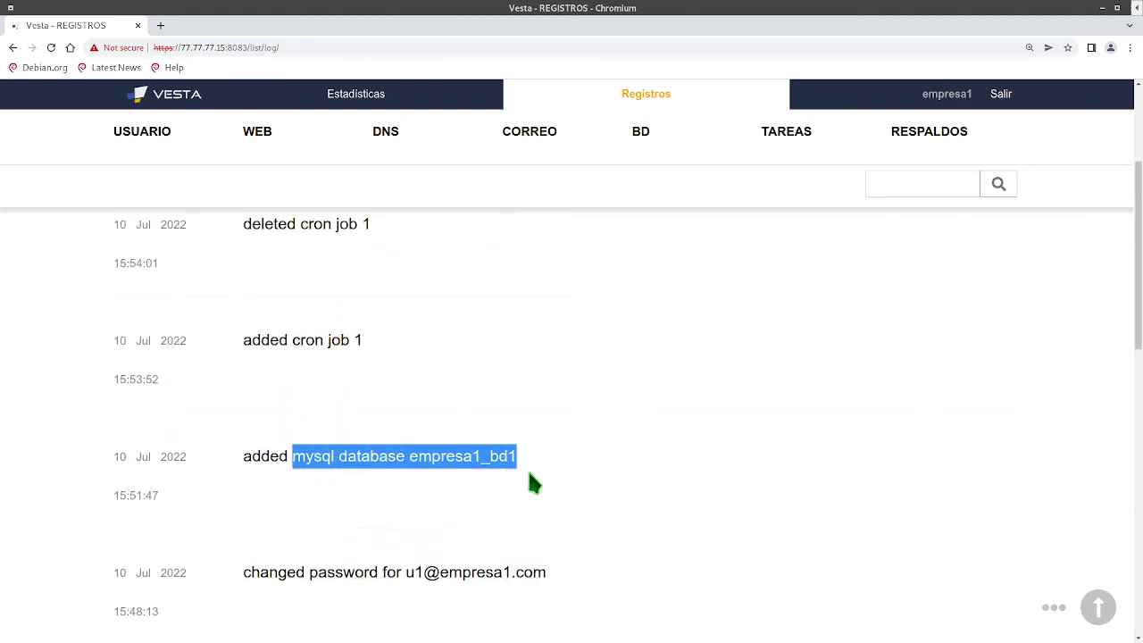
scroll(391, 423, up, 3)
drag(264, 497, 396, 524)
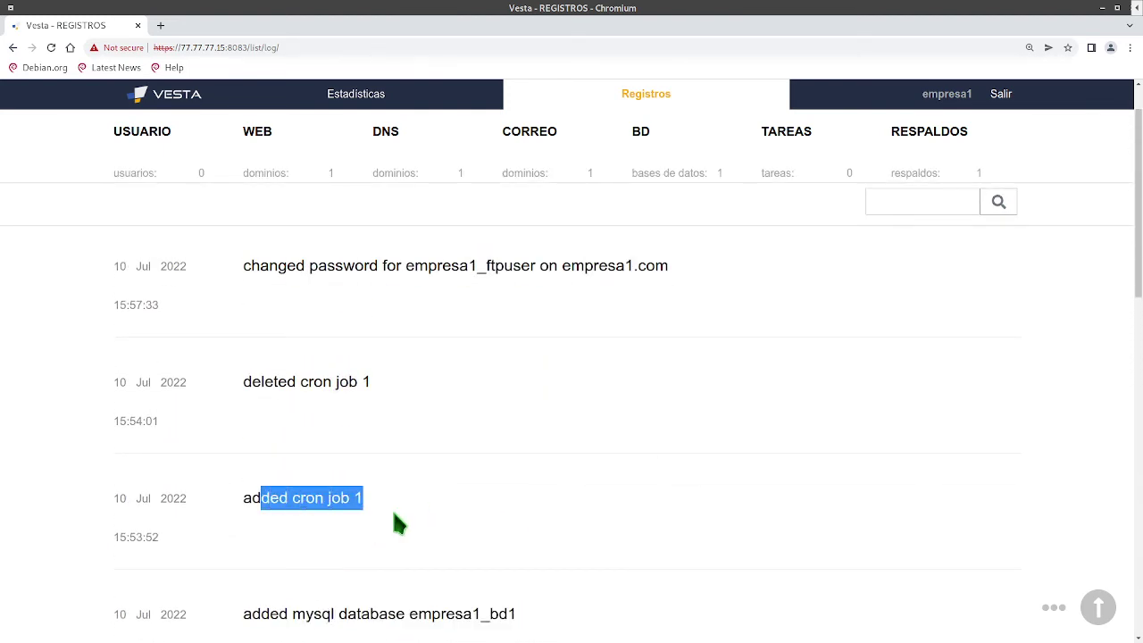
drag(265, 381, 401, 399)
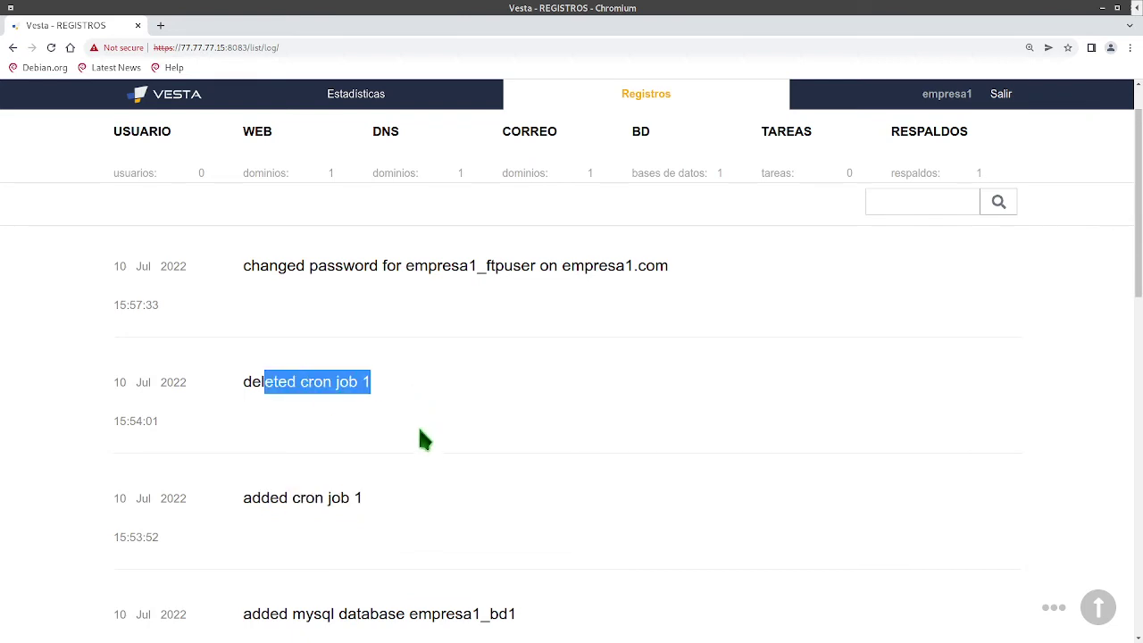
scroll(423, 439, up, 1)
drag(269, 328, 683, 320)
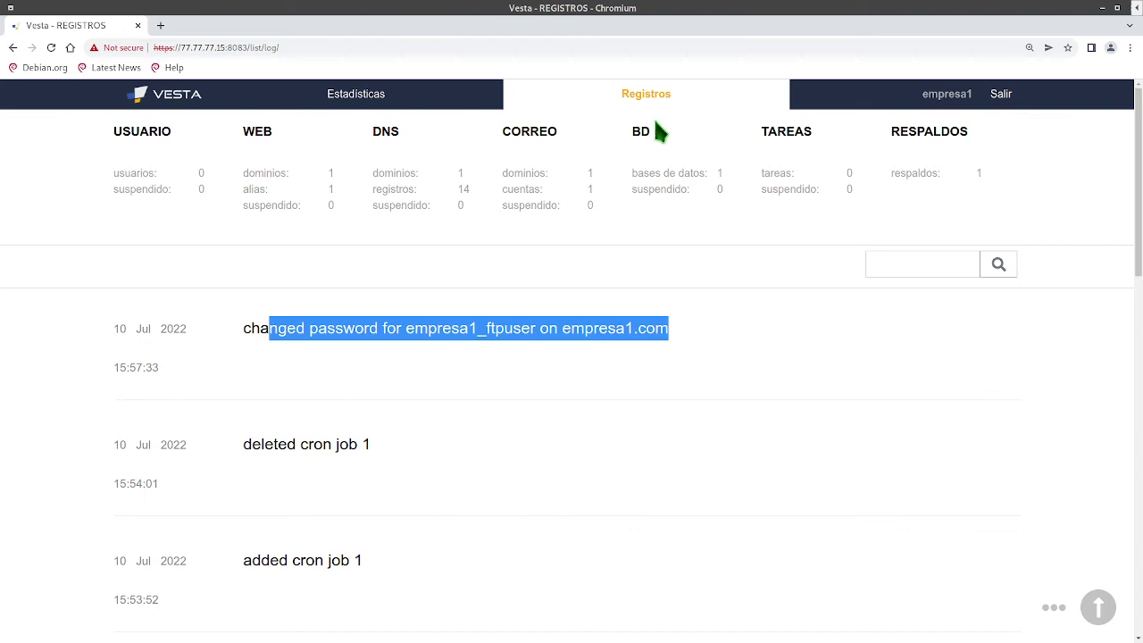
Step: Open user empresa1's edit form and inspect the Plan (PlanA) and Idioma (es) dropdowns unchanged
click(940, 109)
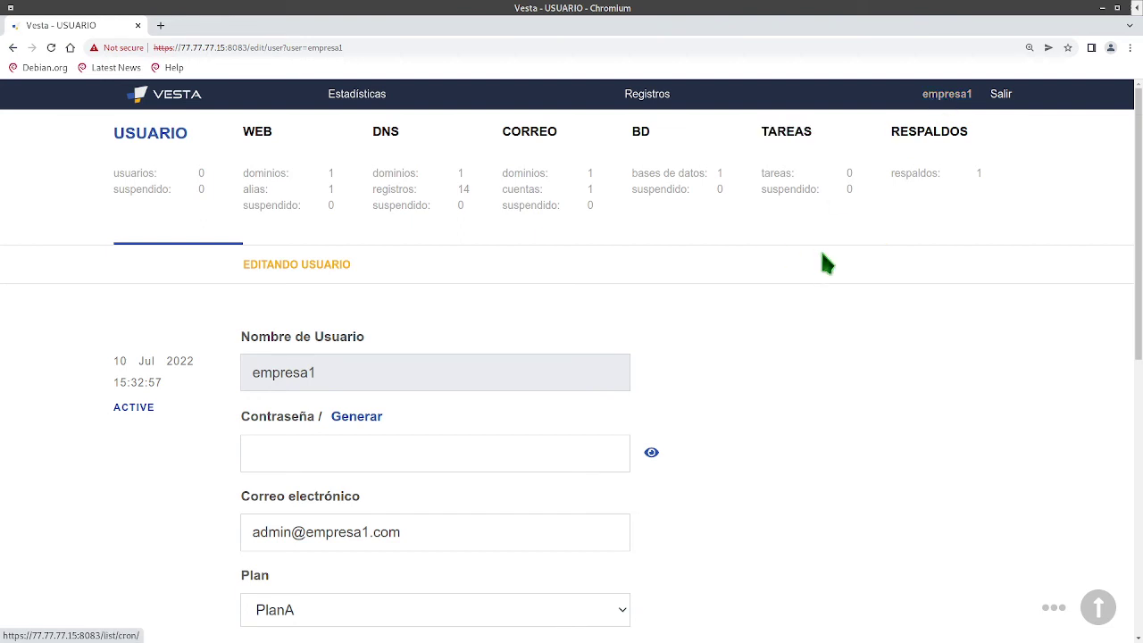
scroll(438, 348, down, 2)
click(380, 422)
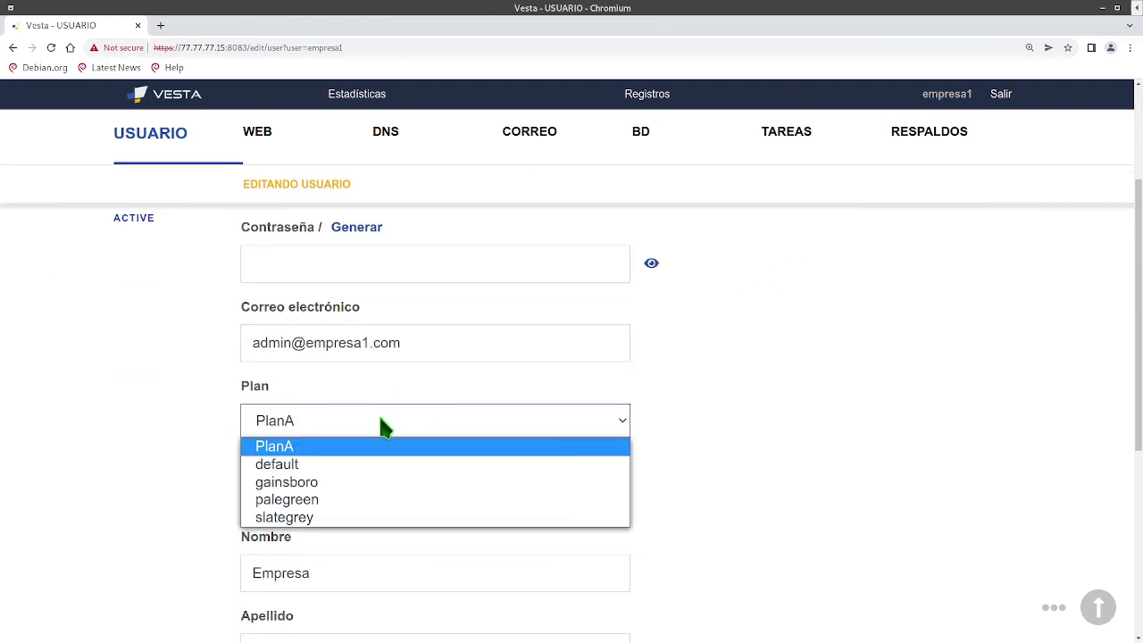
click(382, 426)
click(487, 420)
click(707, 441)
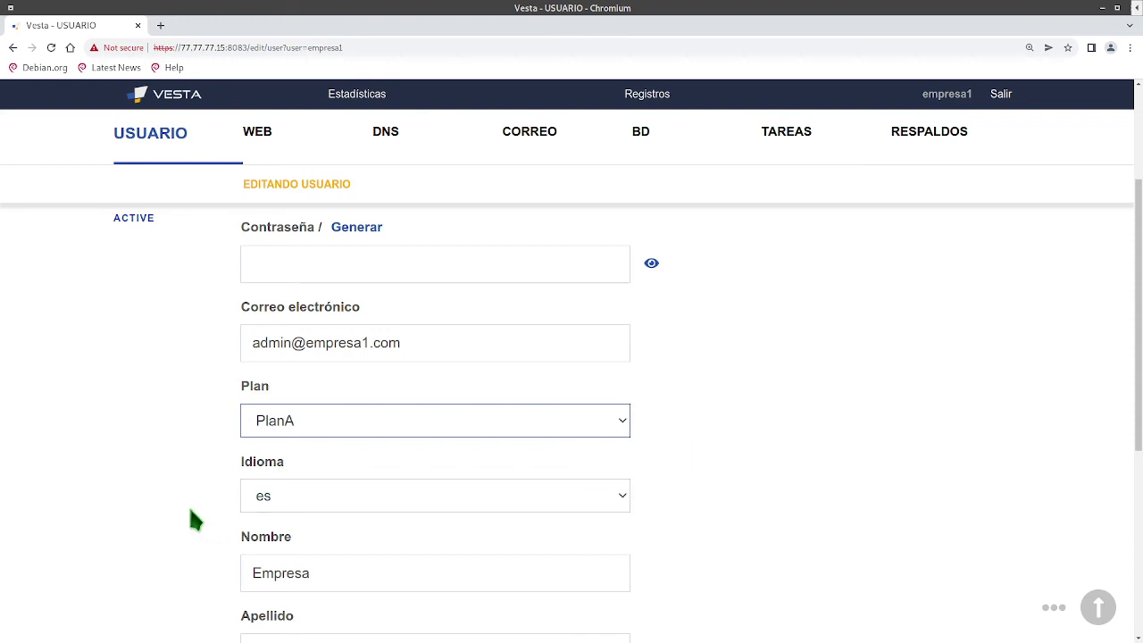
click(316, 498)
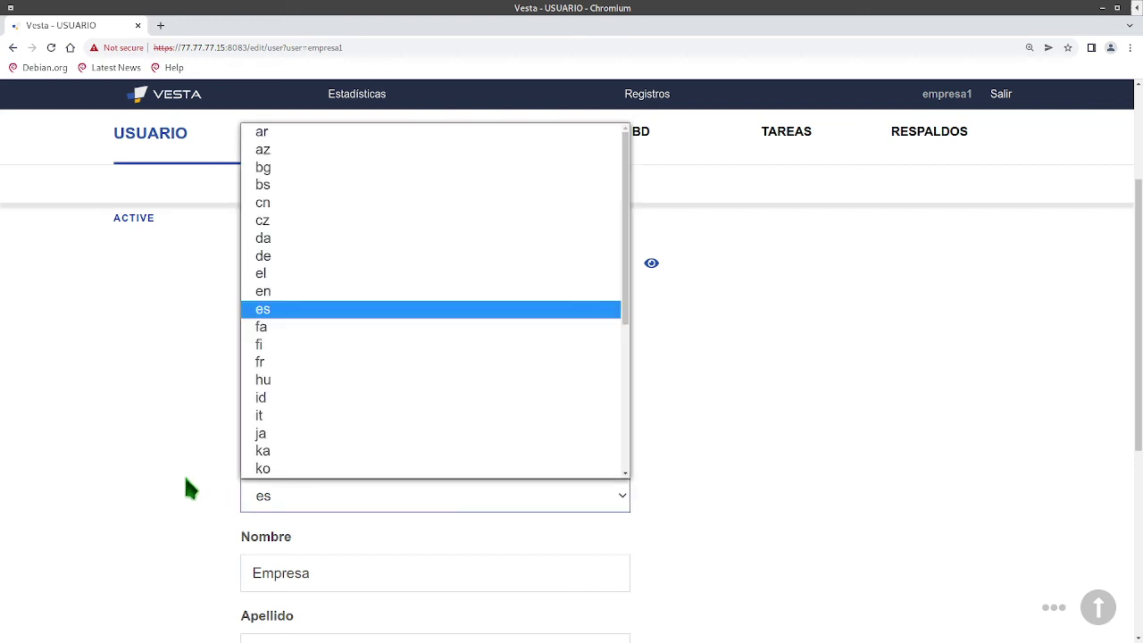
click(185, 491)
Step: Review the name field and bash SSH access, then re-check the PlanA plan, leaving everything unchanged
scroll(189, 473, down, 3)
click(327, 467)
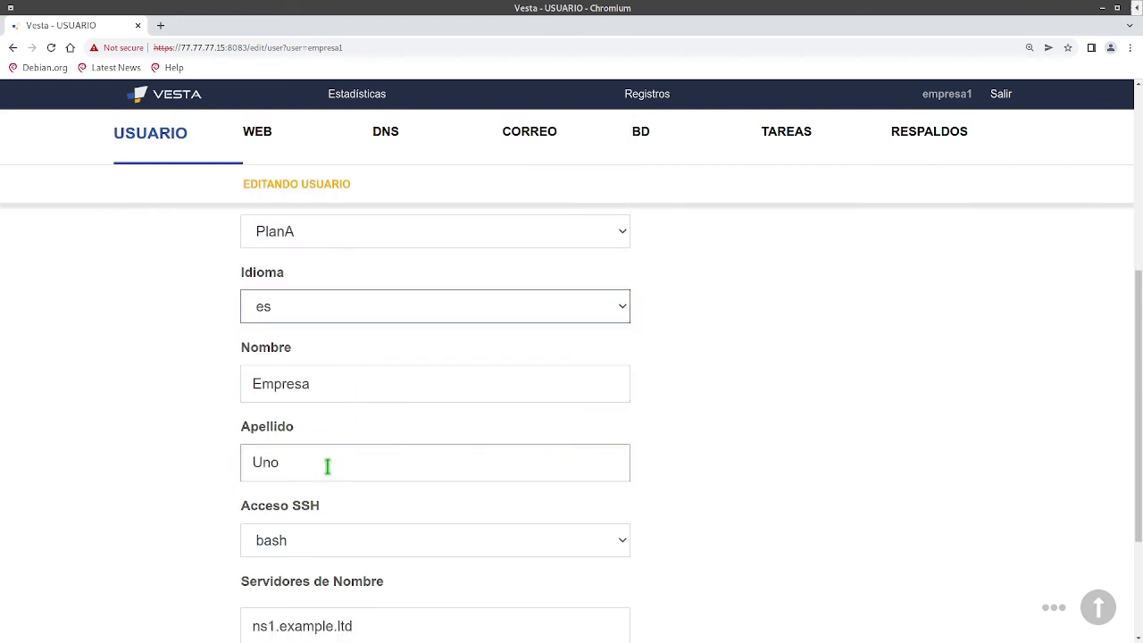
scroll(326, 471, down, 1)
scroll(340, 428, down, 2)
click(369, 357)
click(123, 383)
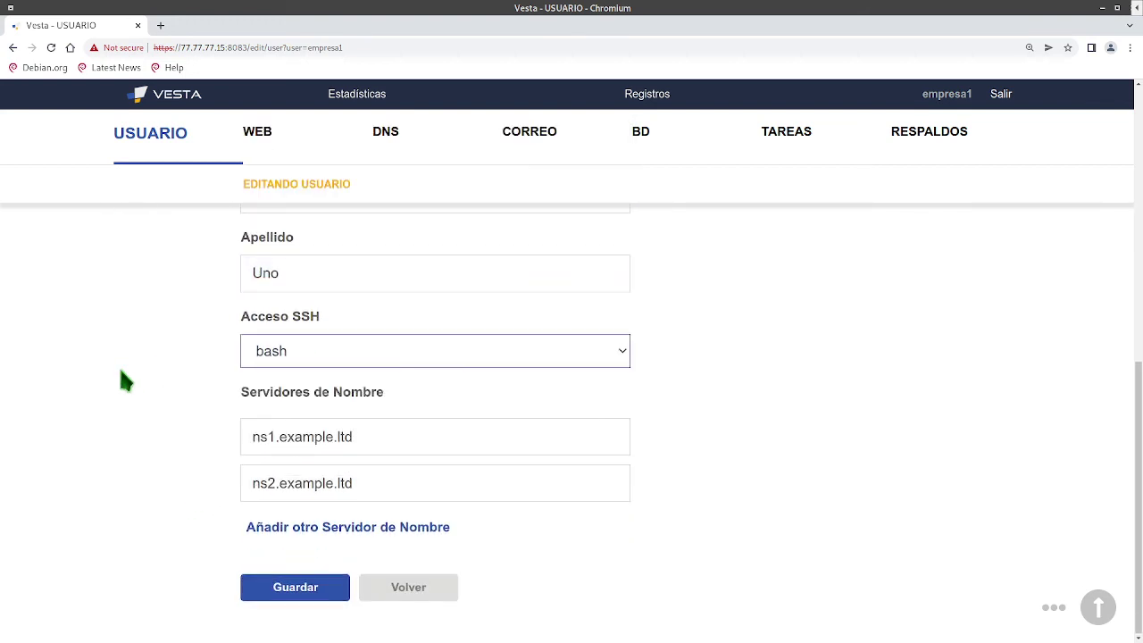
scroll(143, 476, up, 3)
scroll(142, 471, up, 4)
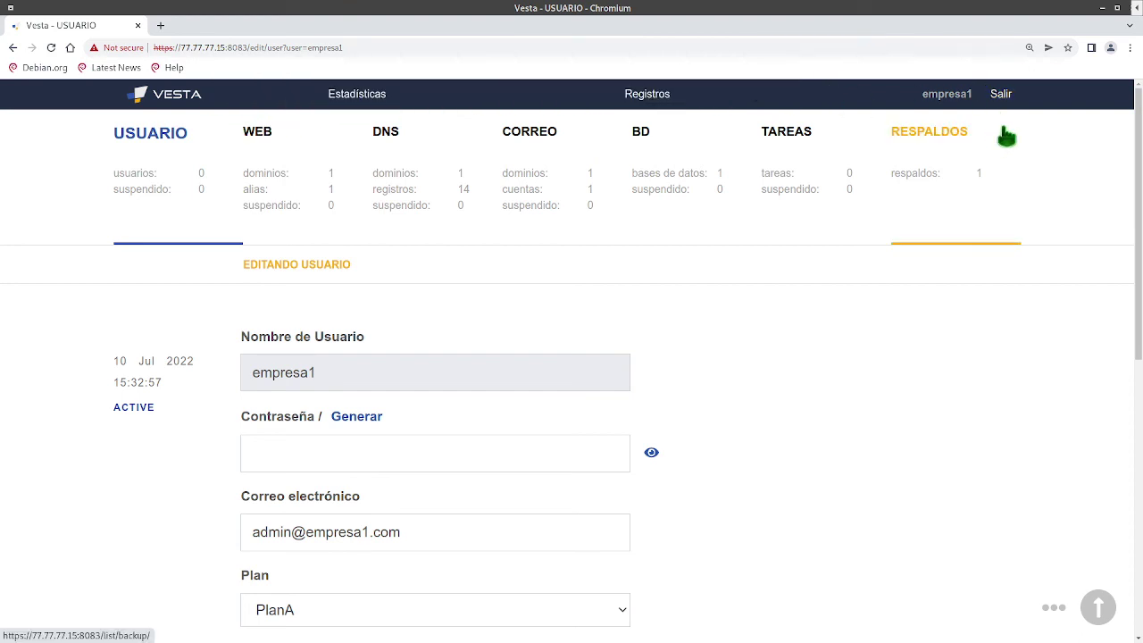
scroll(209, 527, down, 3)
scroll(209, 535, down, 3)
scroll(340, 295, up, 1)
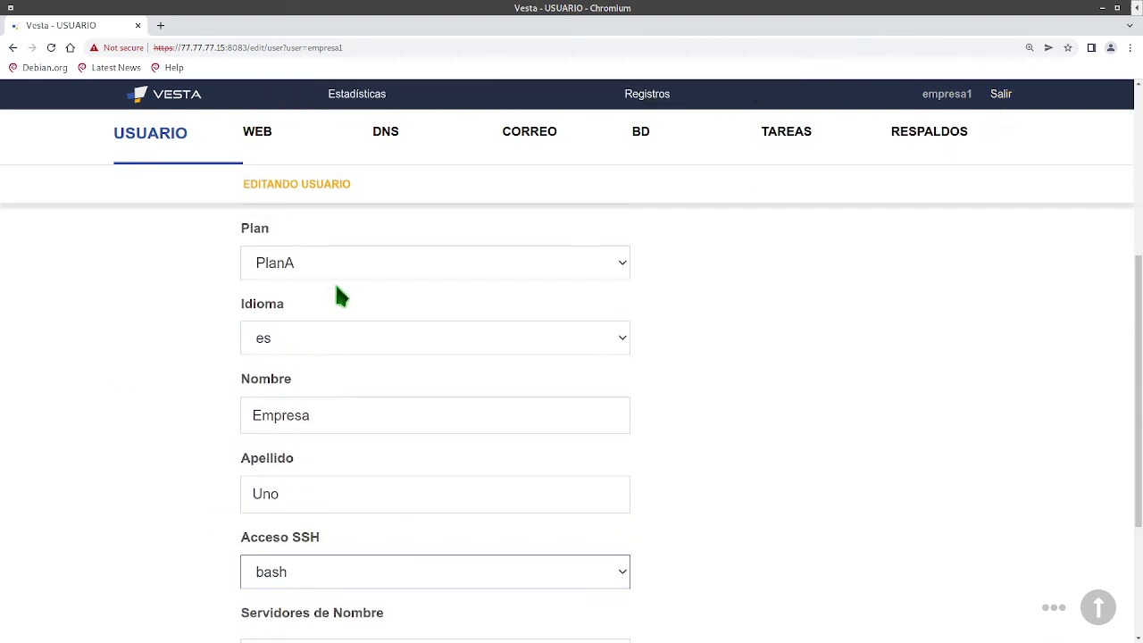
click(342, 273)
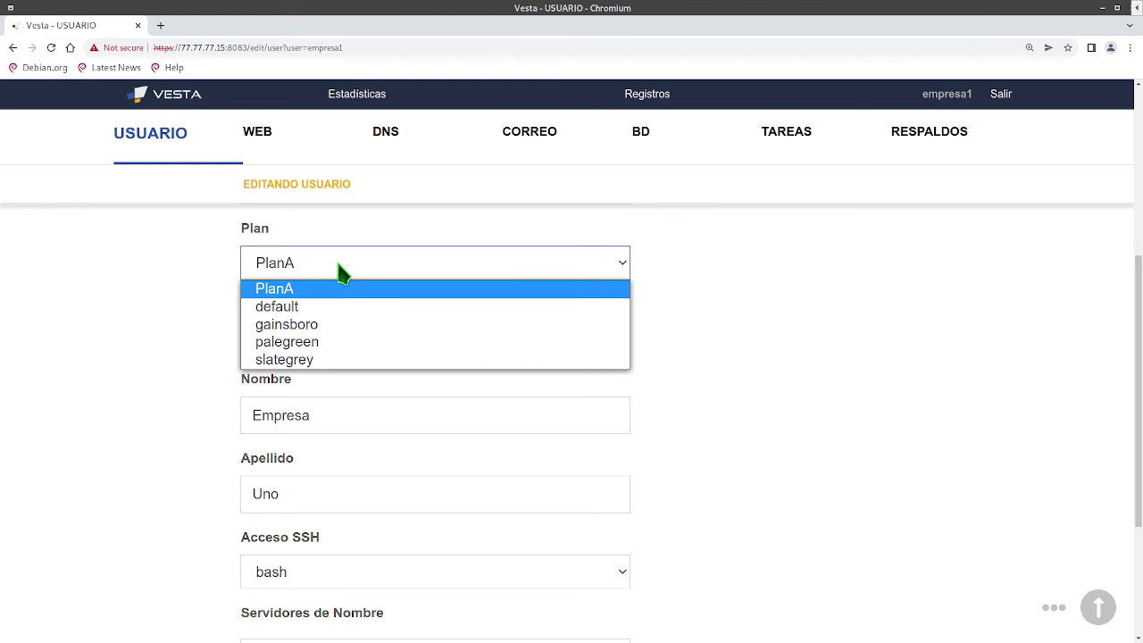
click(160, 341)
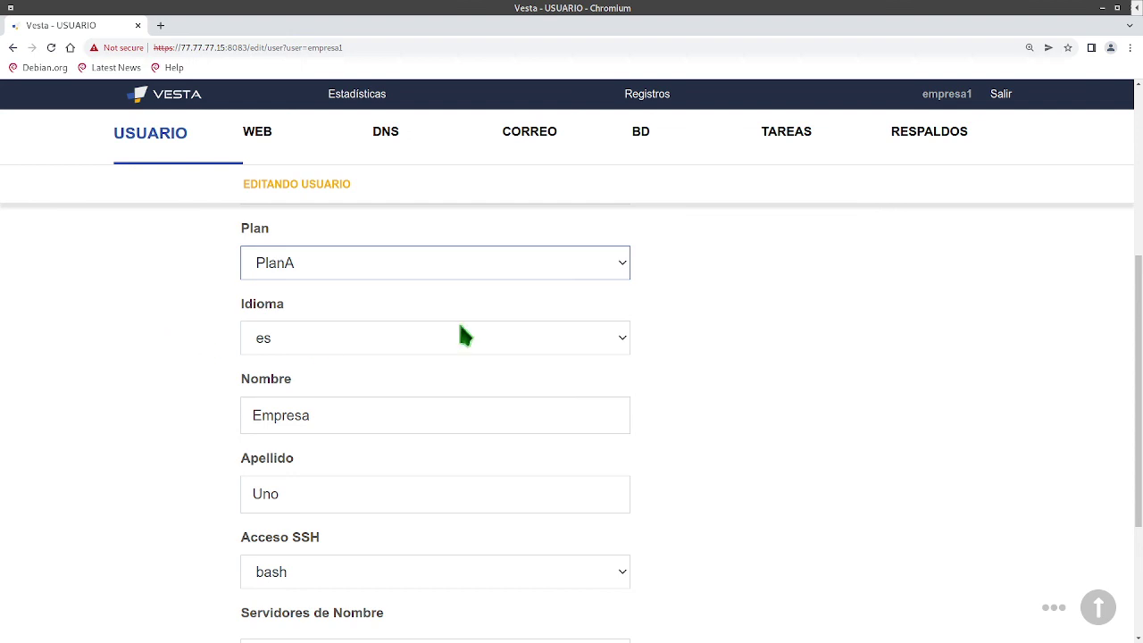
Step: Go back to the user list via the VESTA logo, discarding the unsaved user edits
click(147, 98)
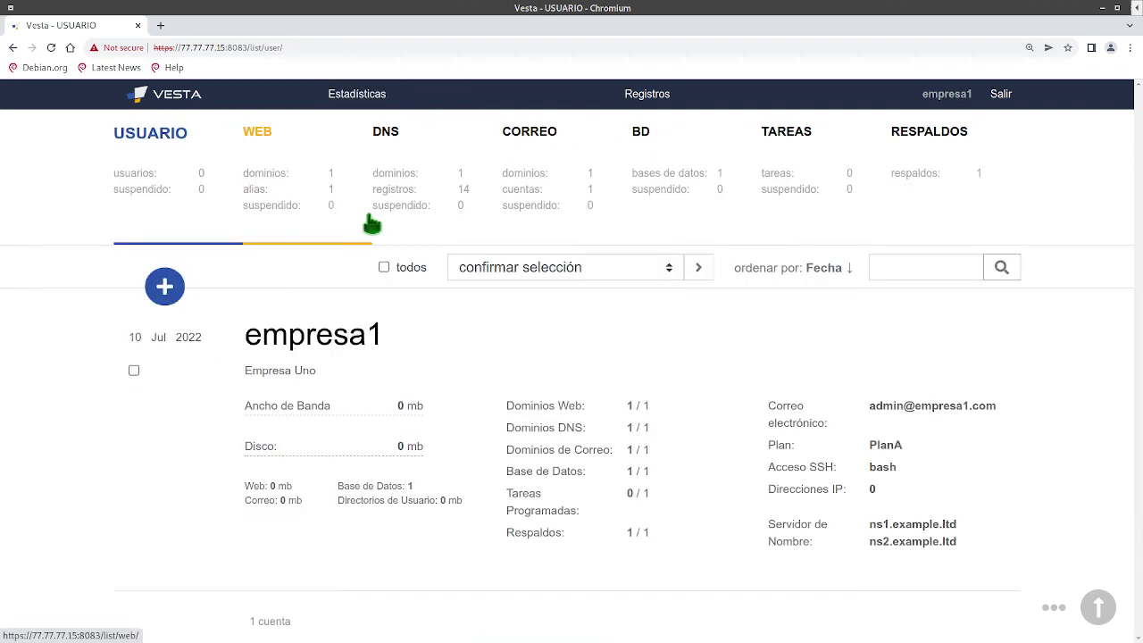